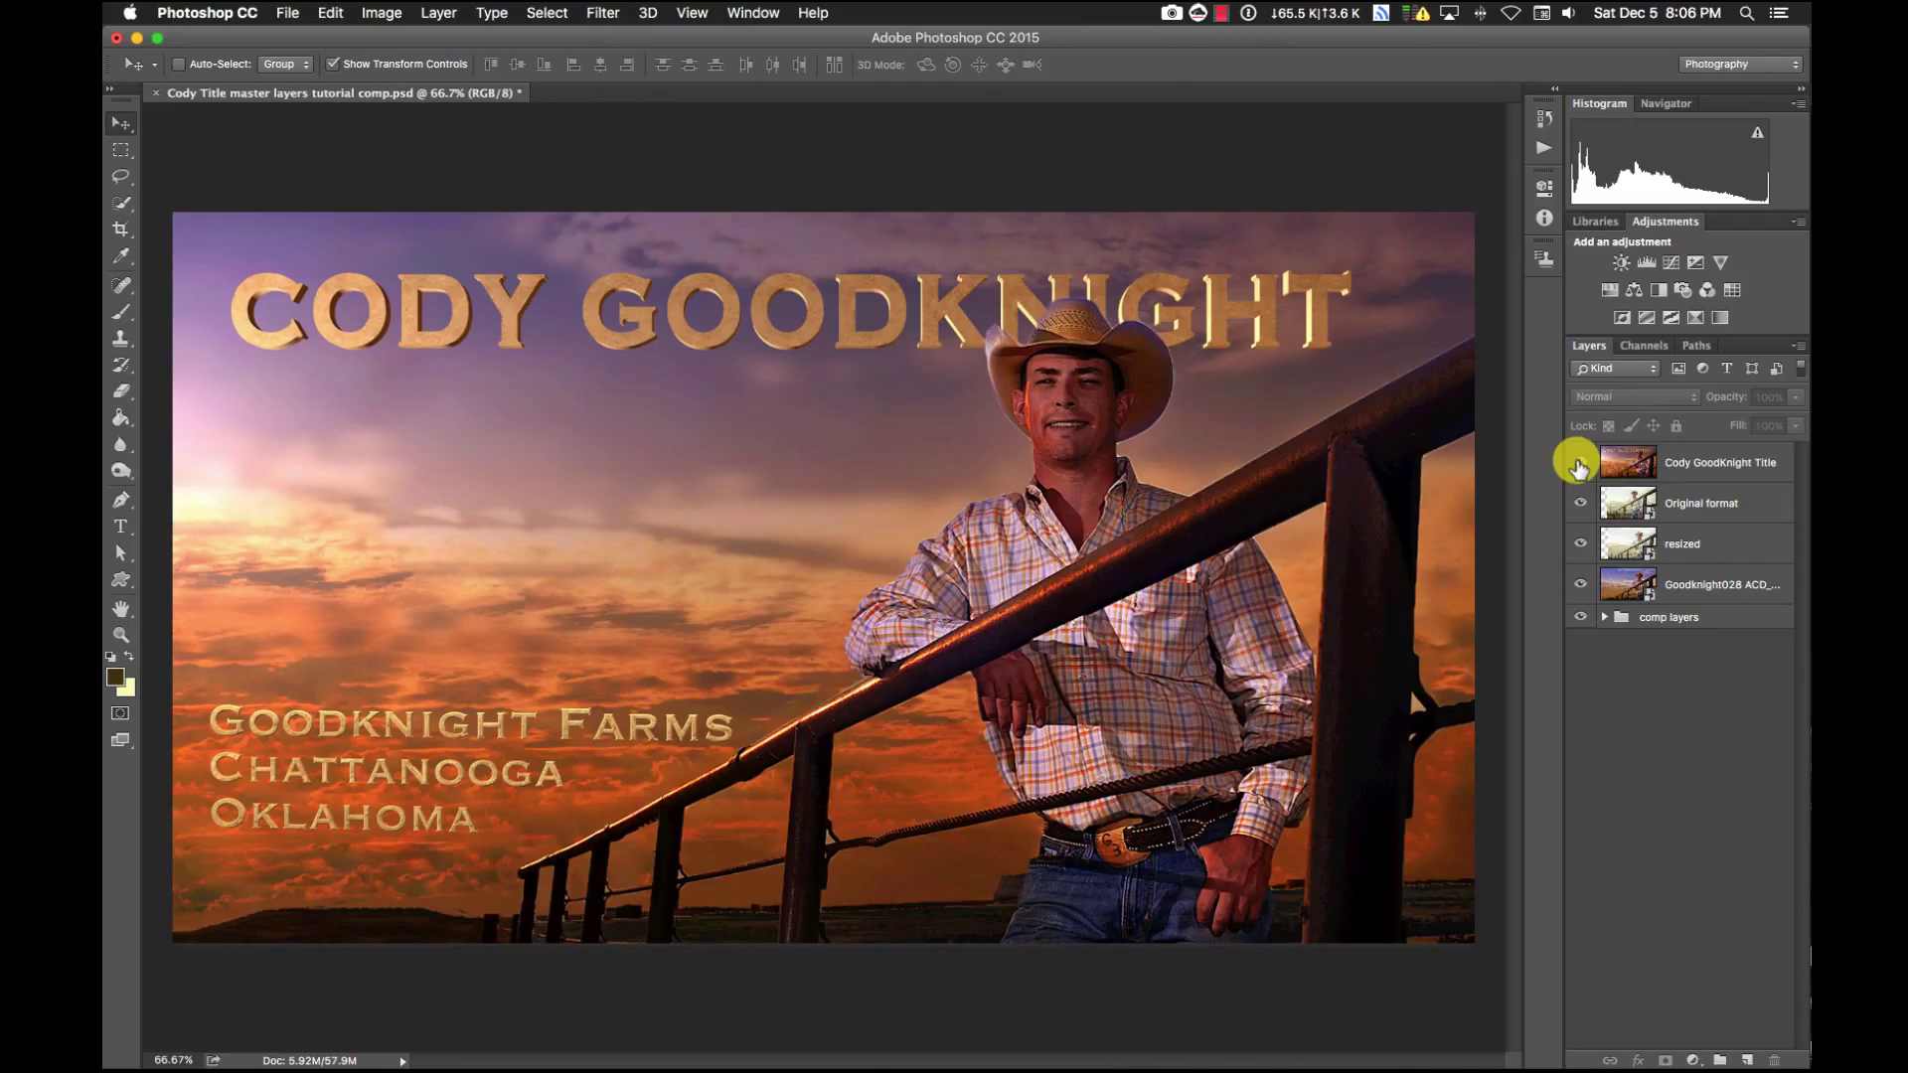
Hide Cody Goodknight Title, Original format and resized so only the Goodknight028 sunset photo is visible
left_click(1578, 461)
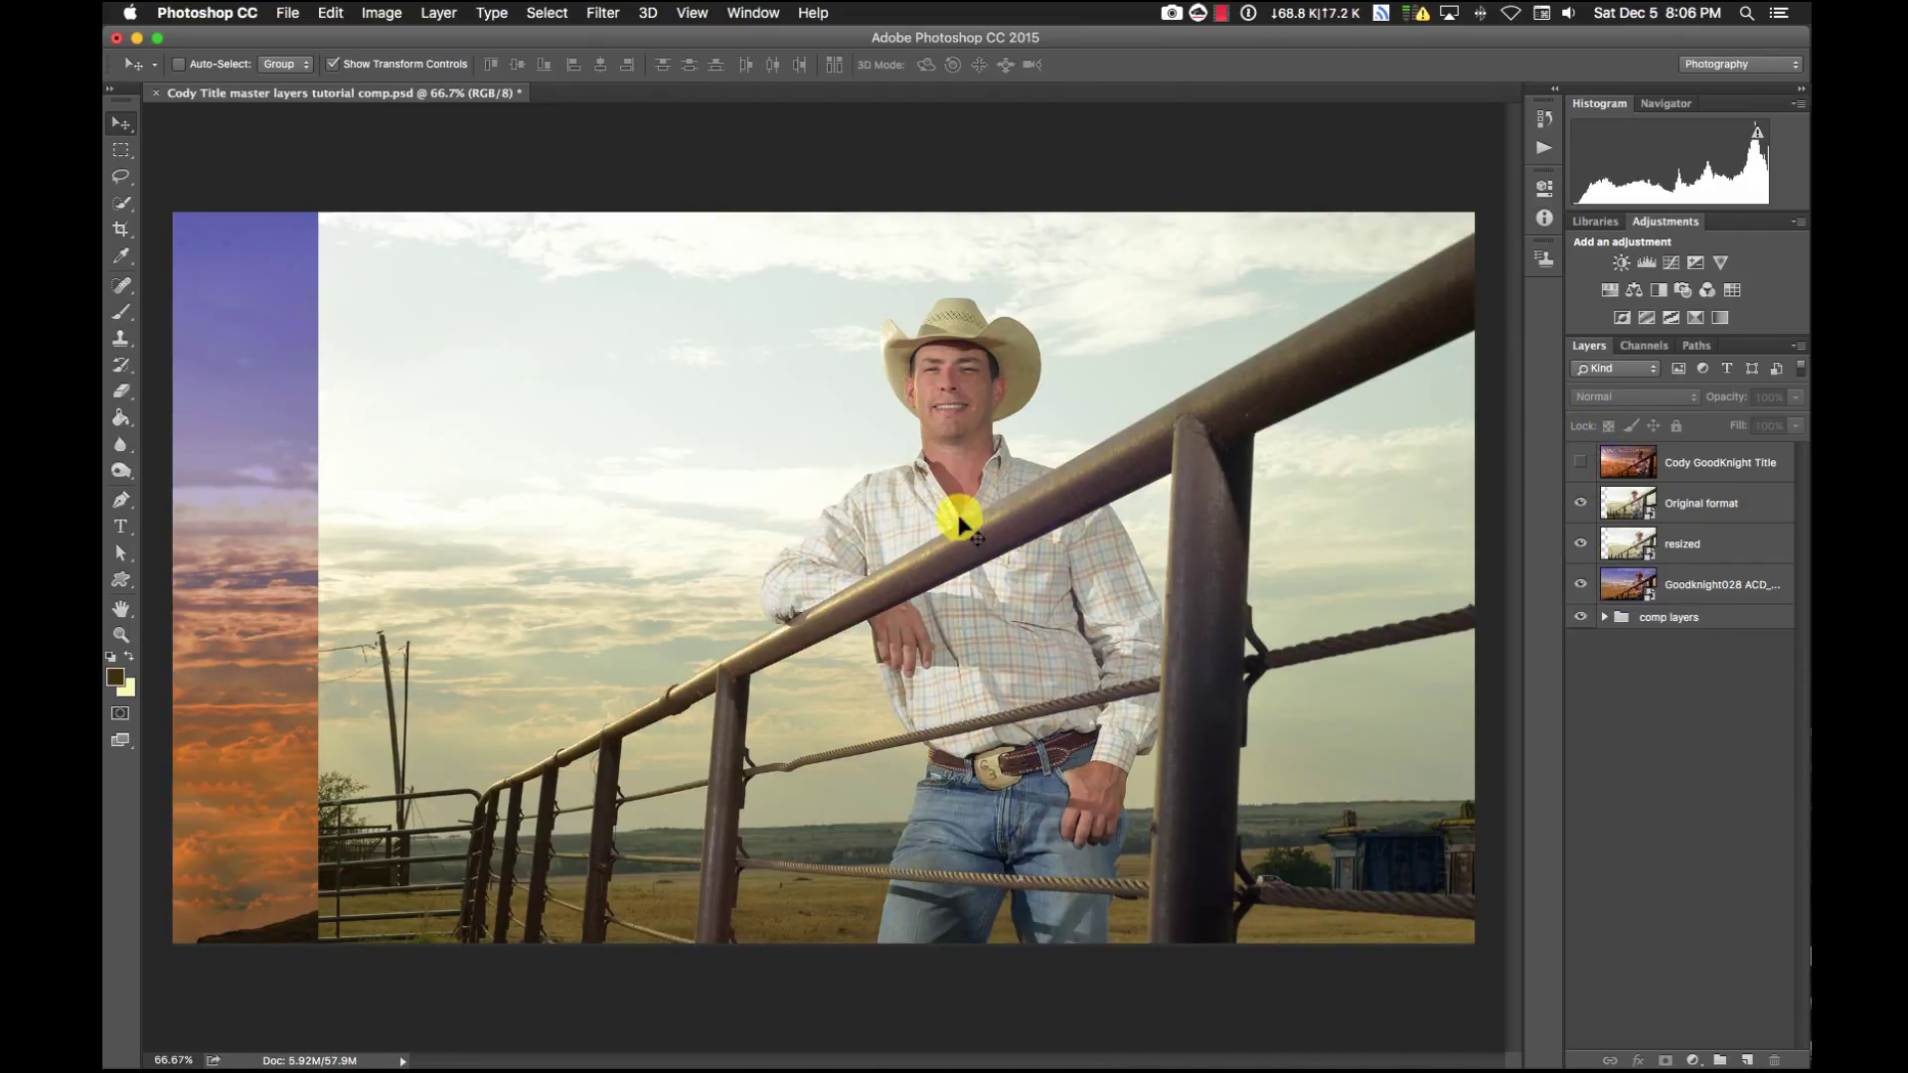
left_click(1578, 584)
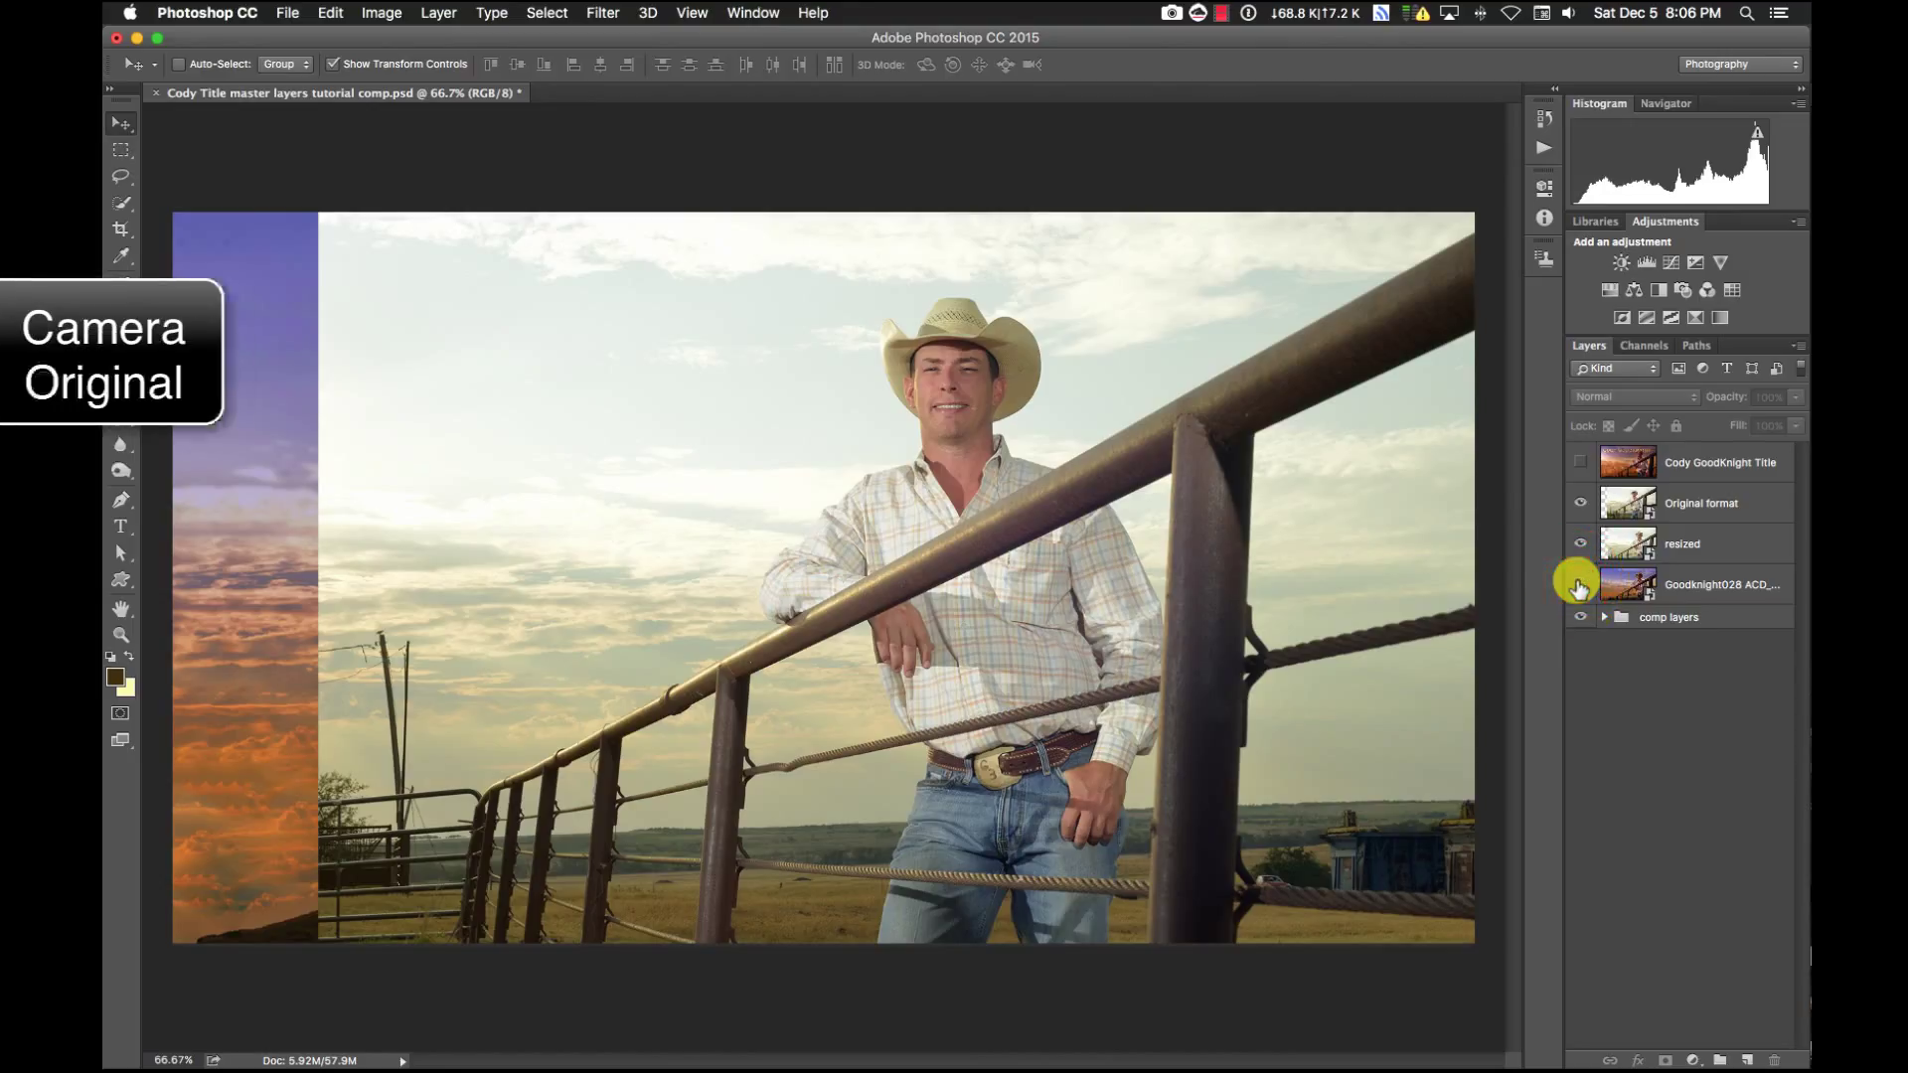
left_click(1577, 618)
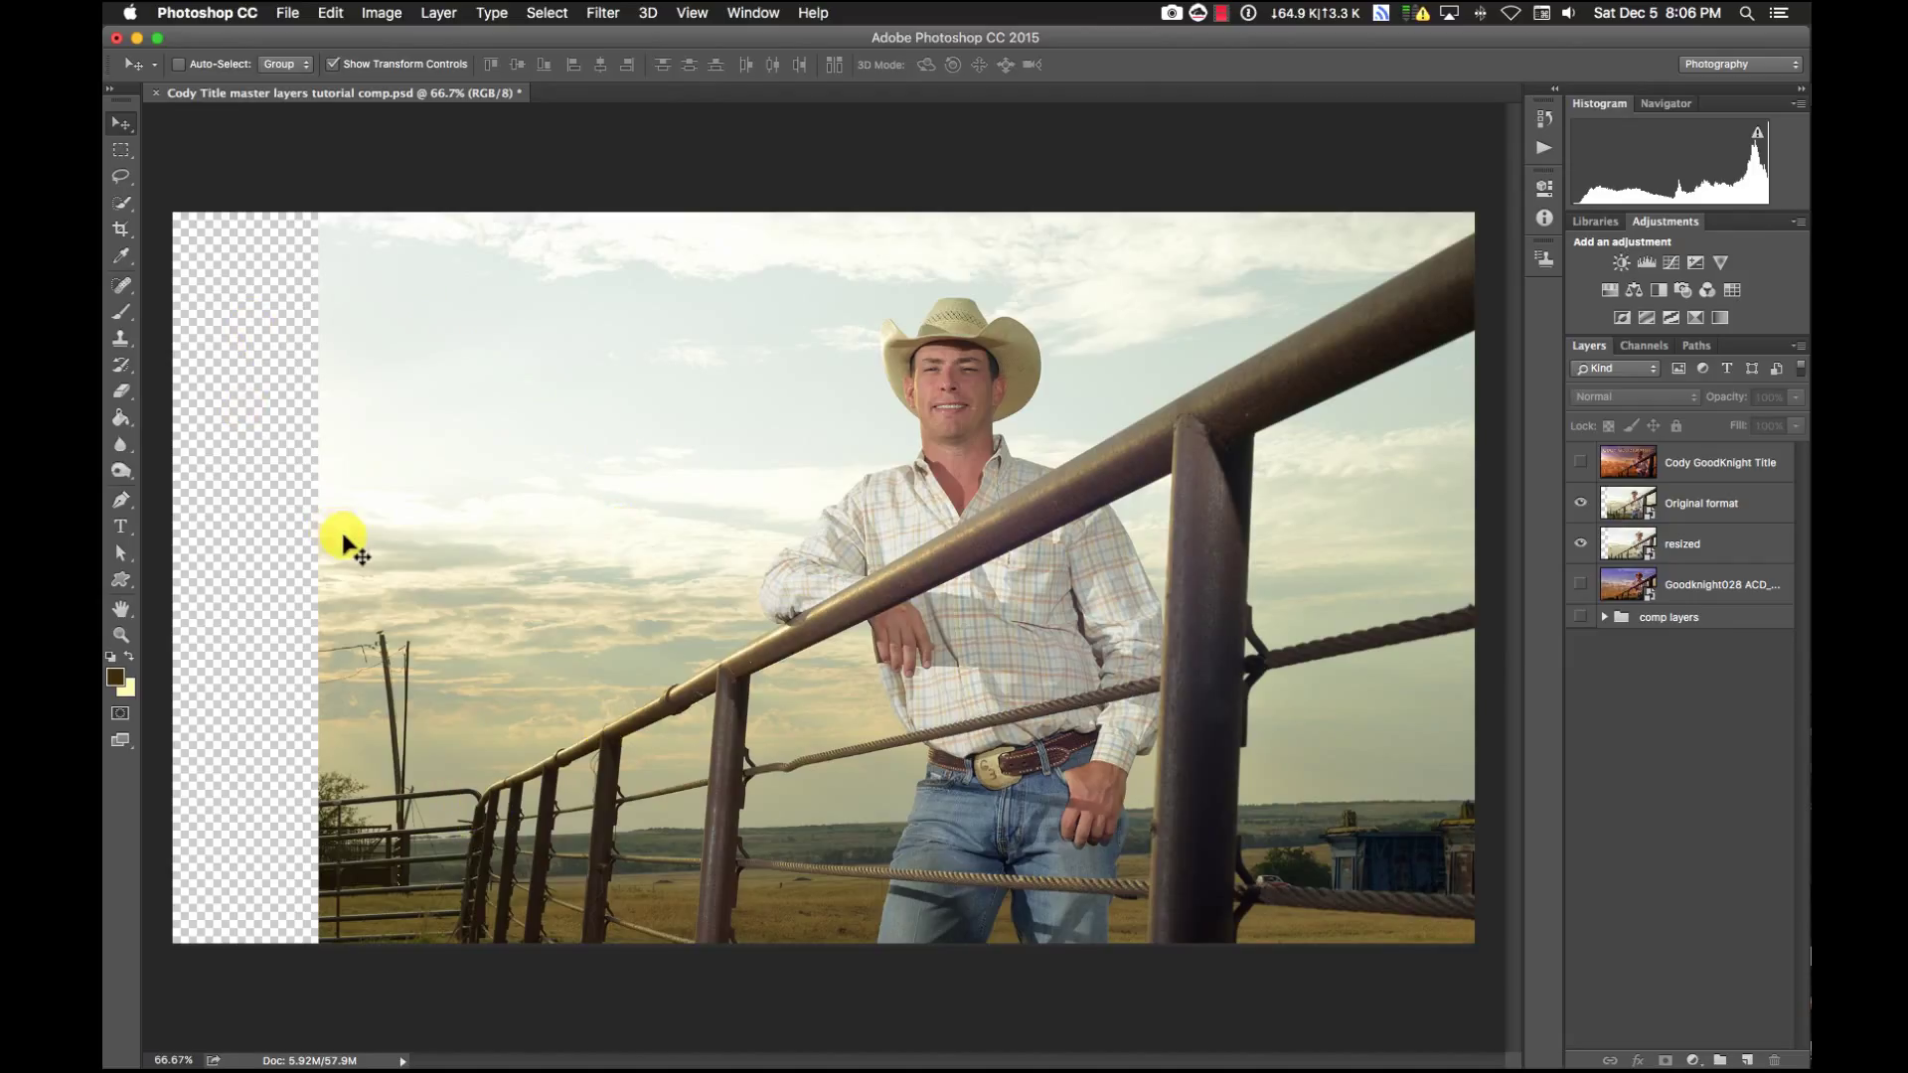
left_click(1580, 503)
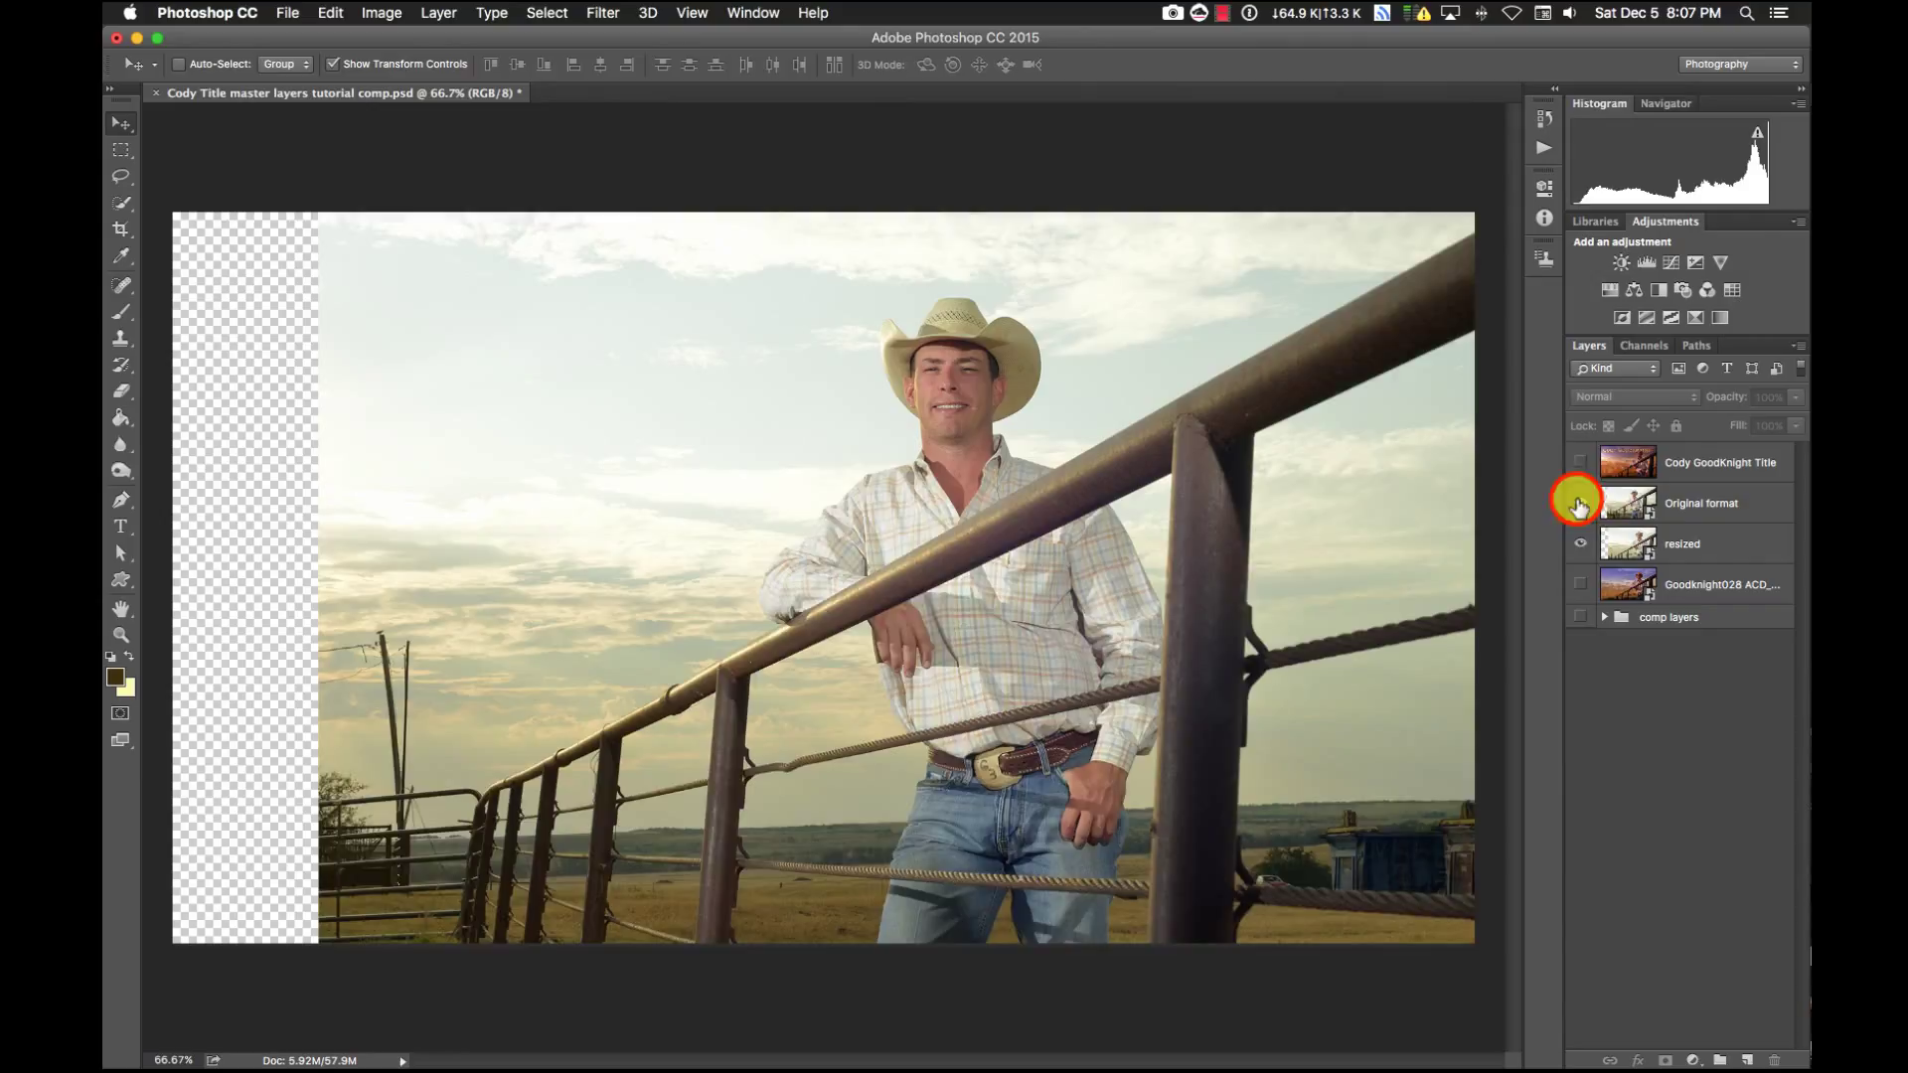
left_click(1580, 503)
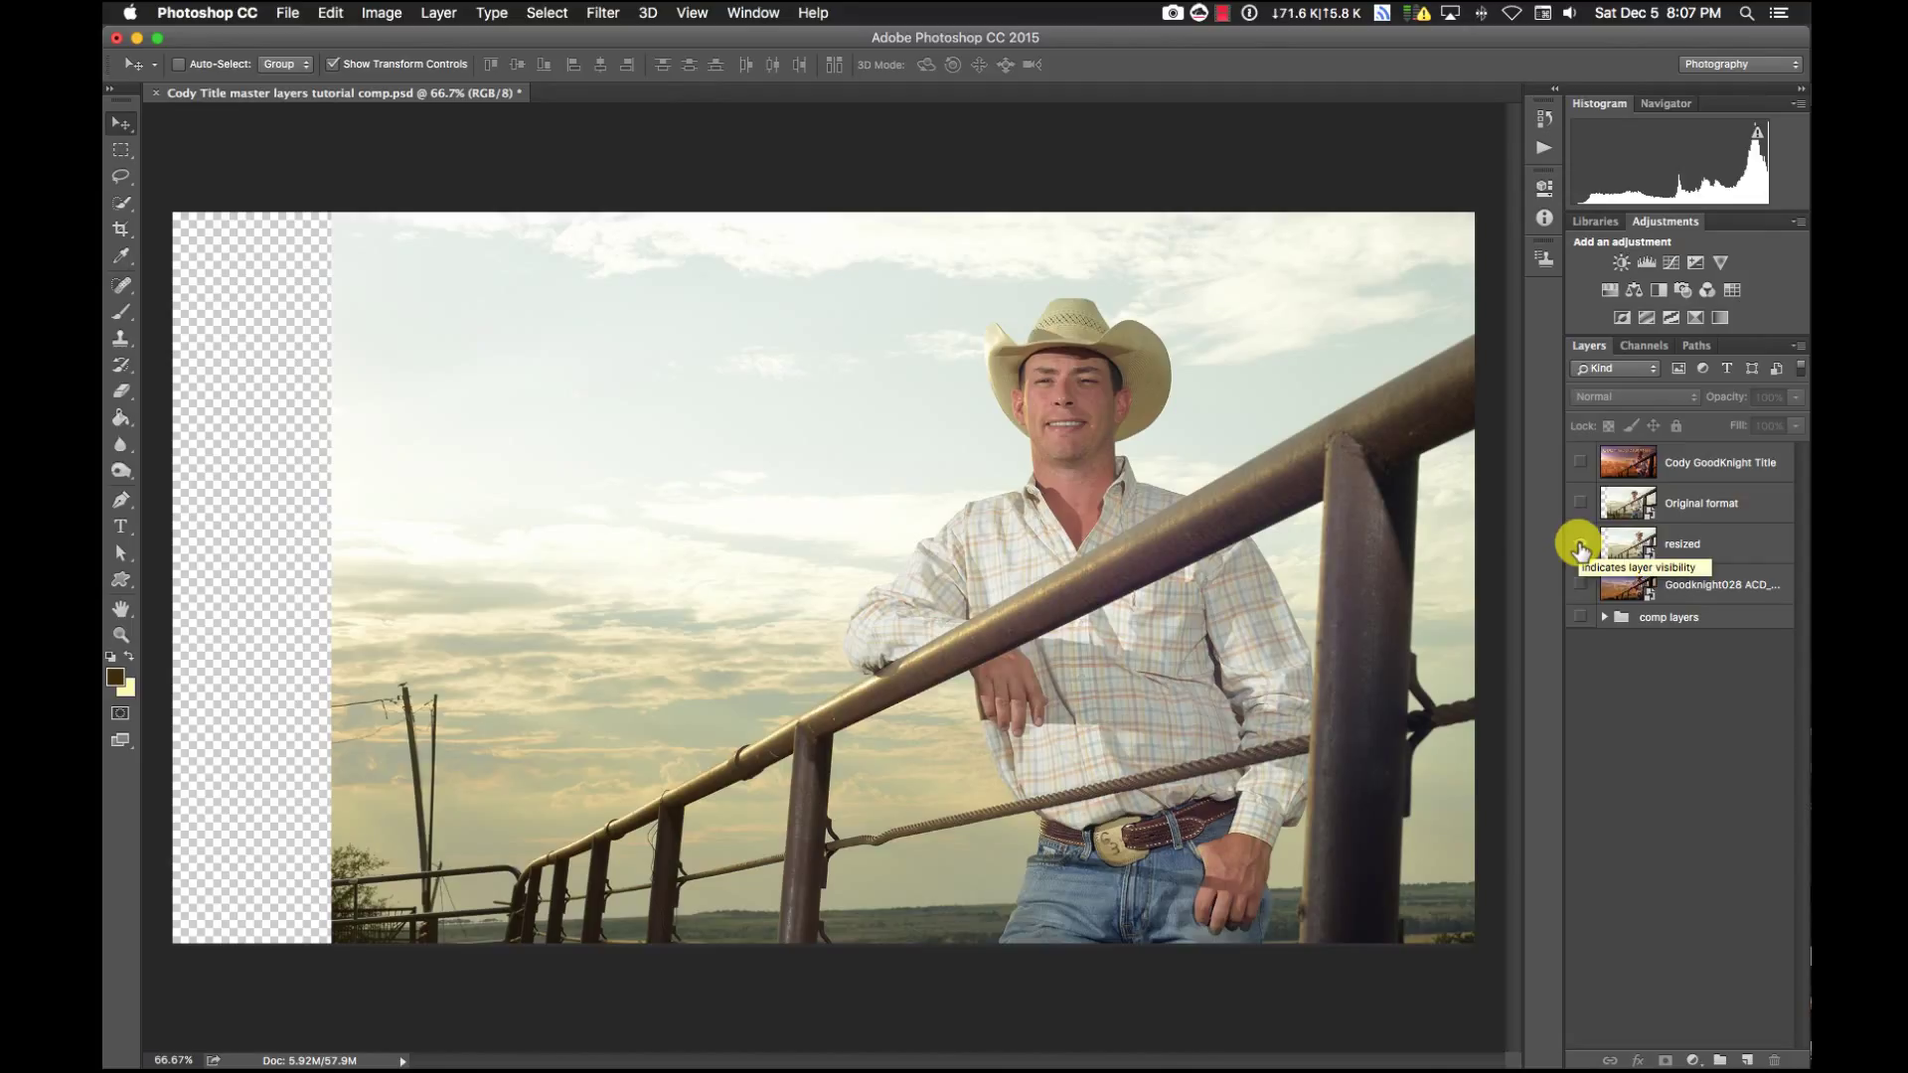
left_click(1579, 576)
left_click(1580, 546)
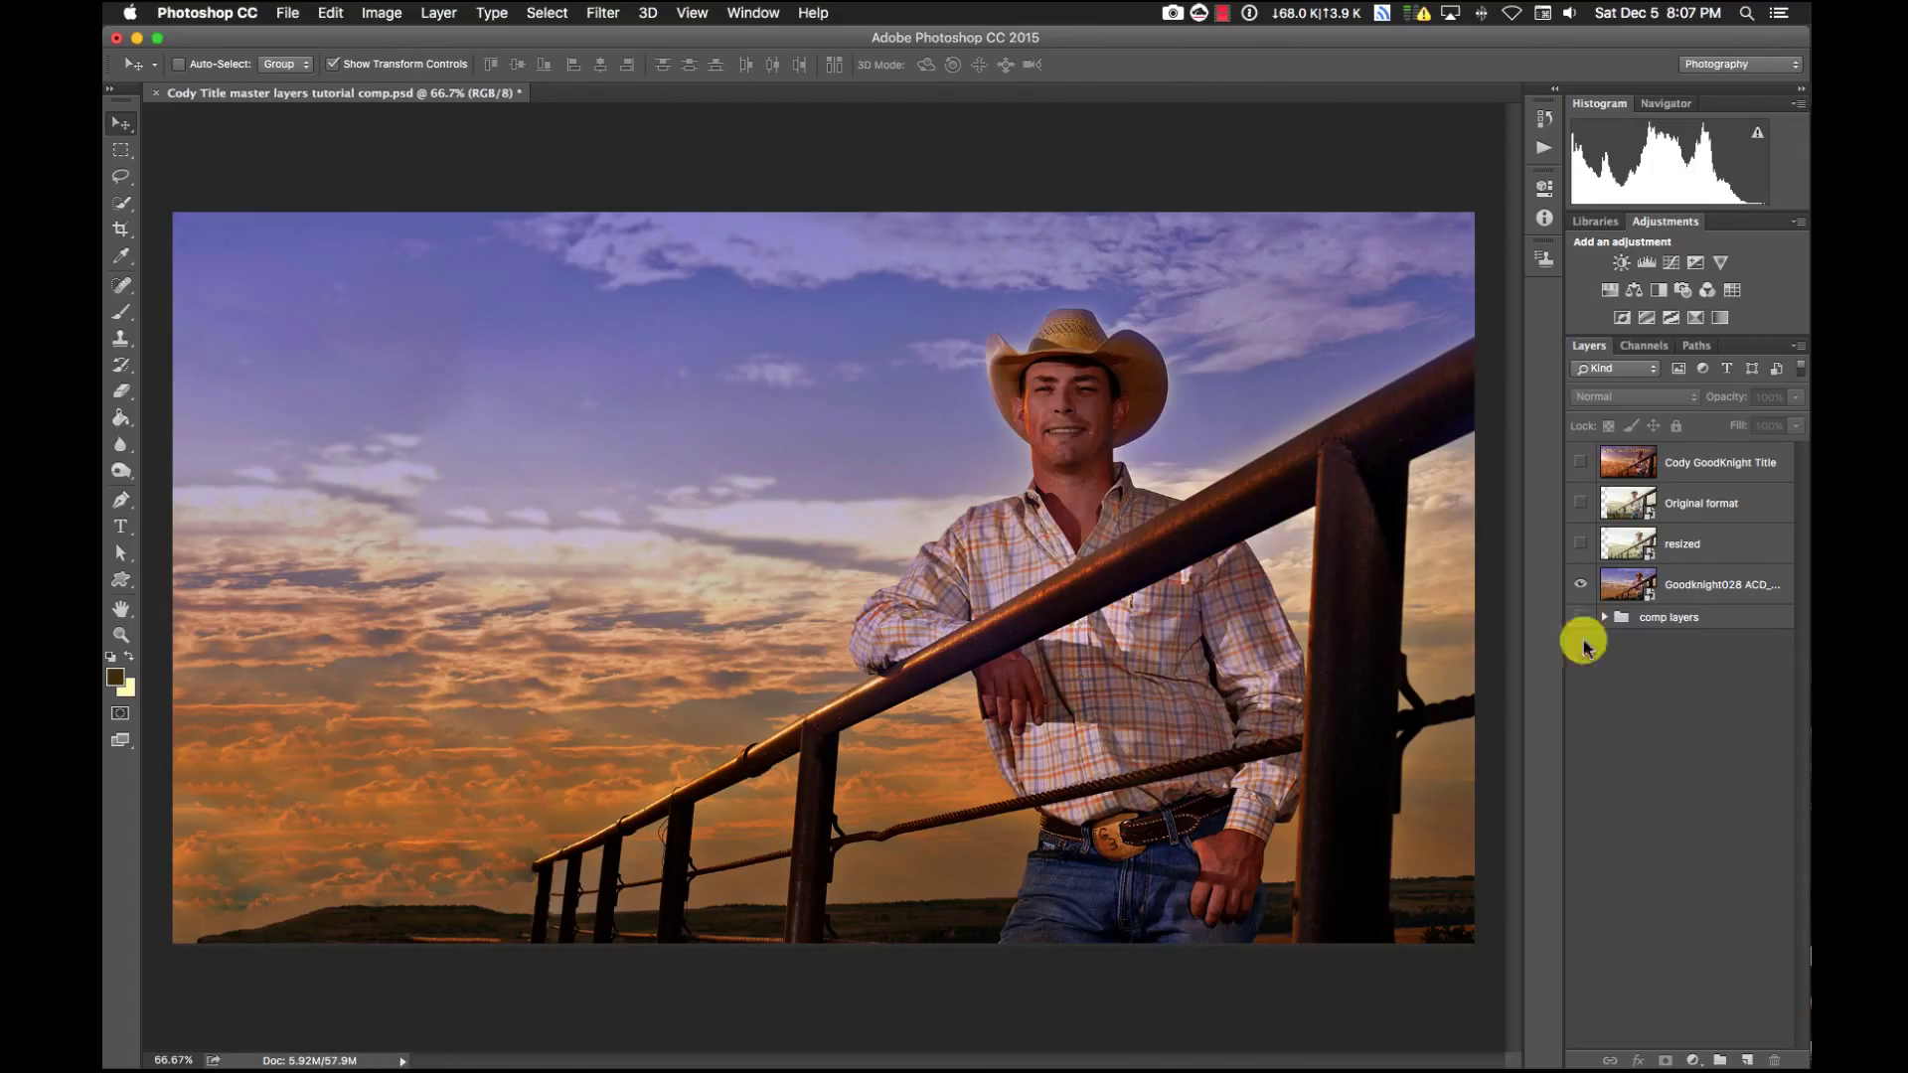
left_click(1580, 622)
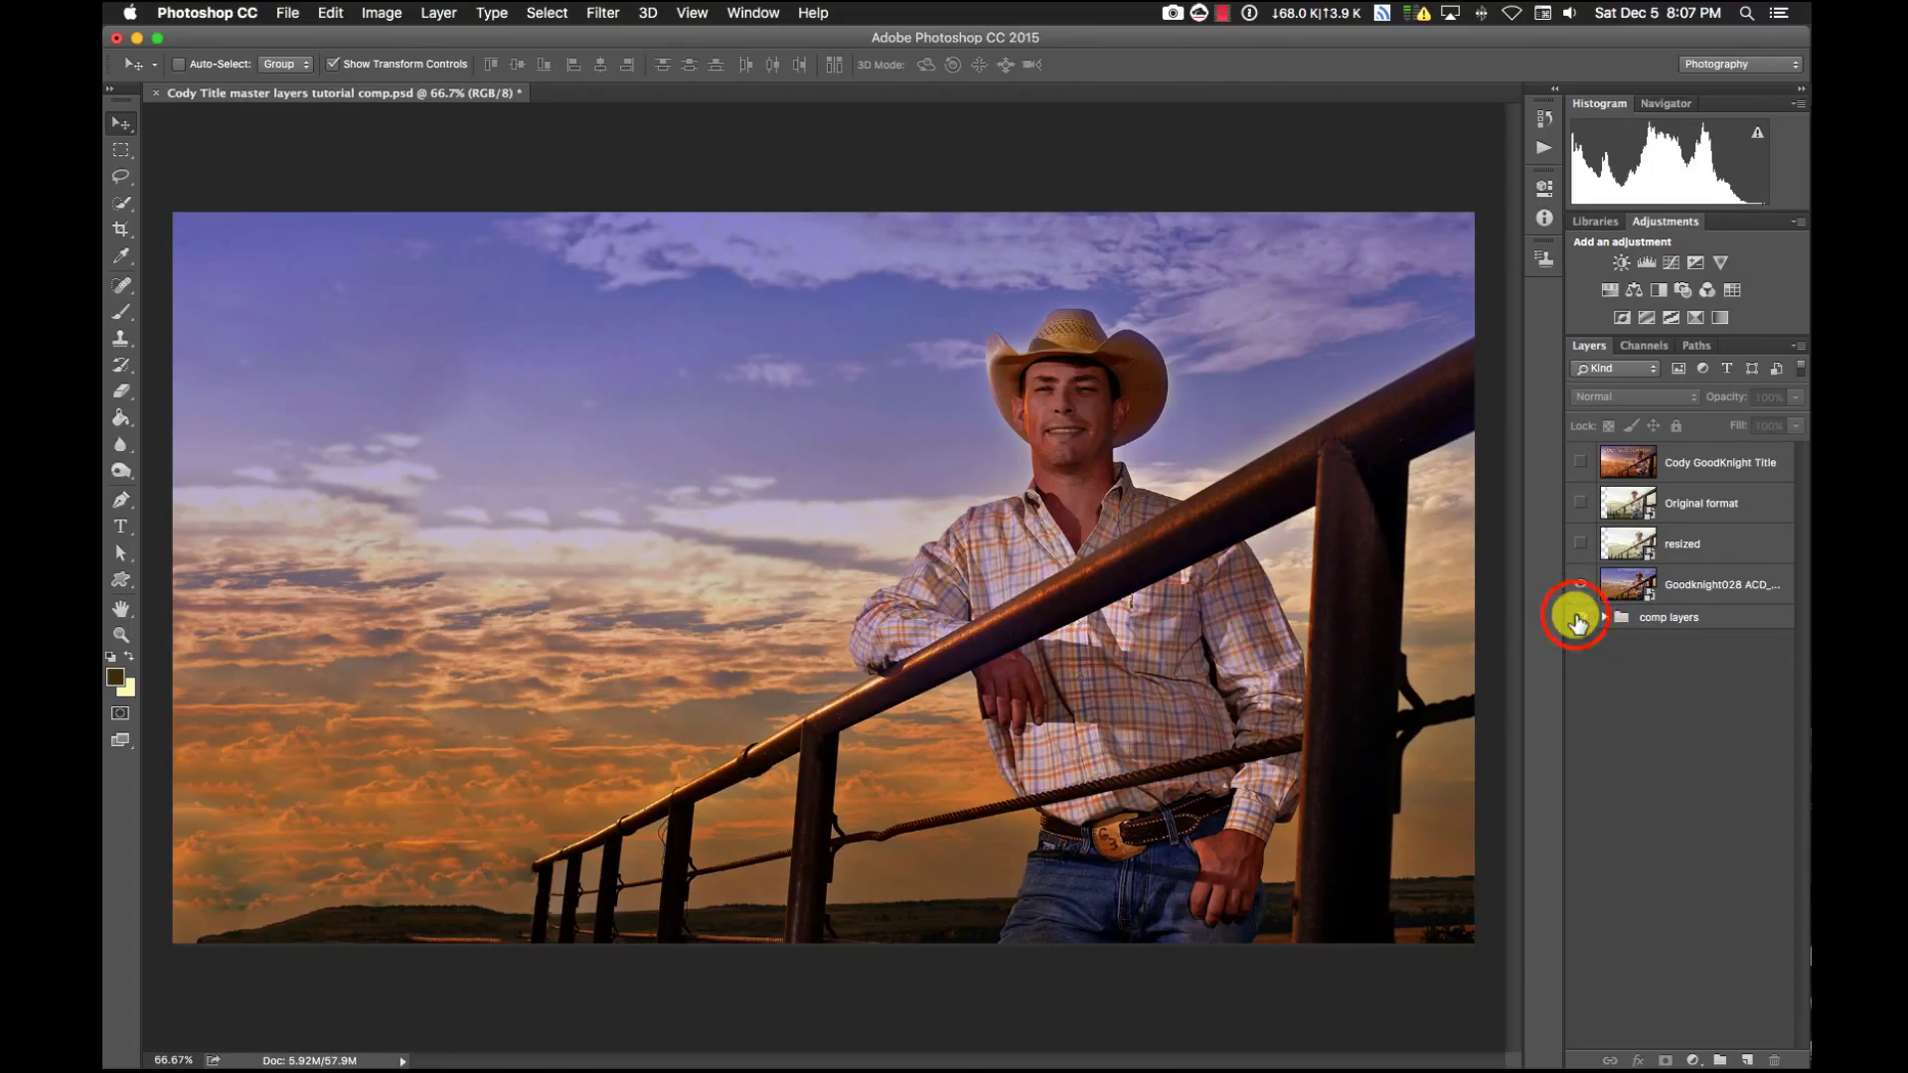
Hide the standalone Goodknight028 layer, expand the comp layers group and select Layer 1
left_click(1591, 619)
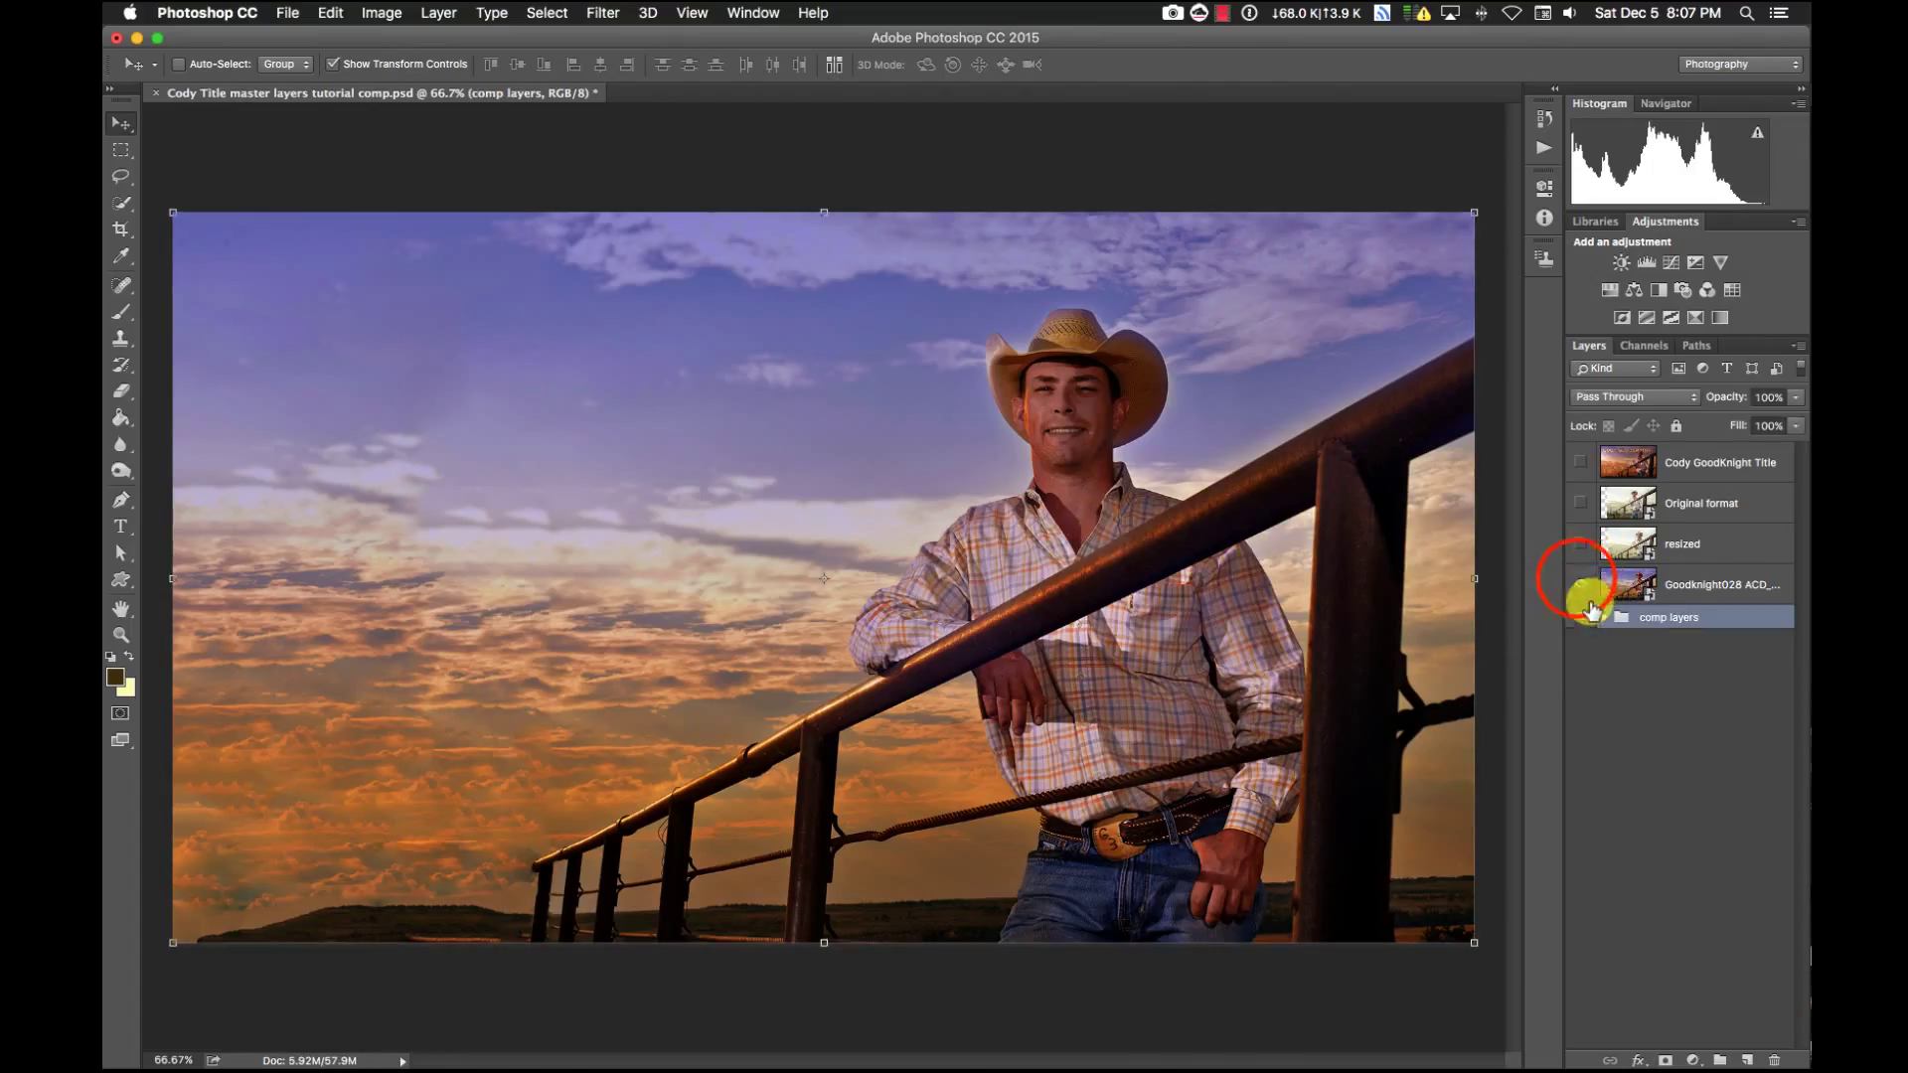
left_click(1581, 584)
left_click(1603, 618)
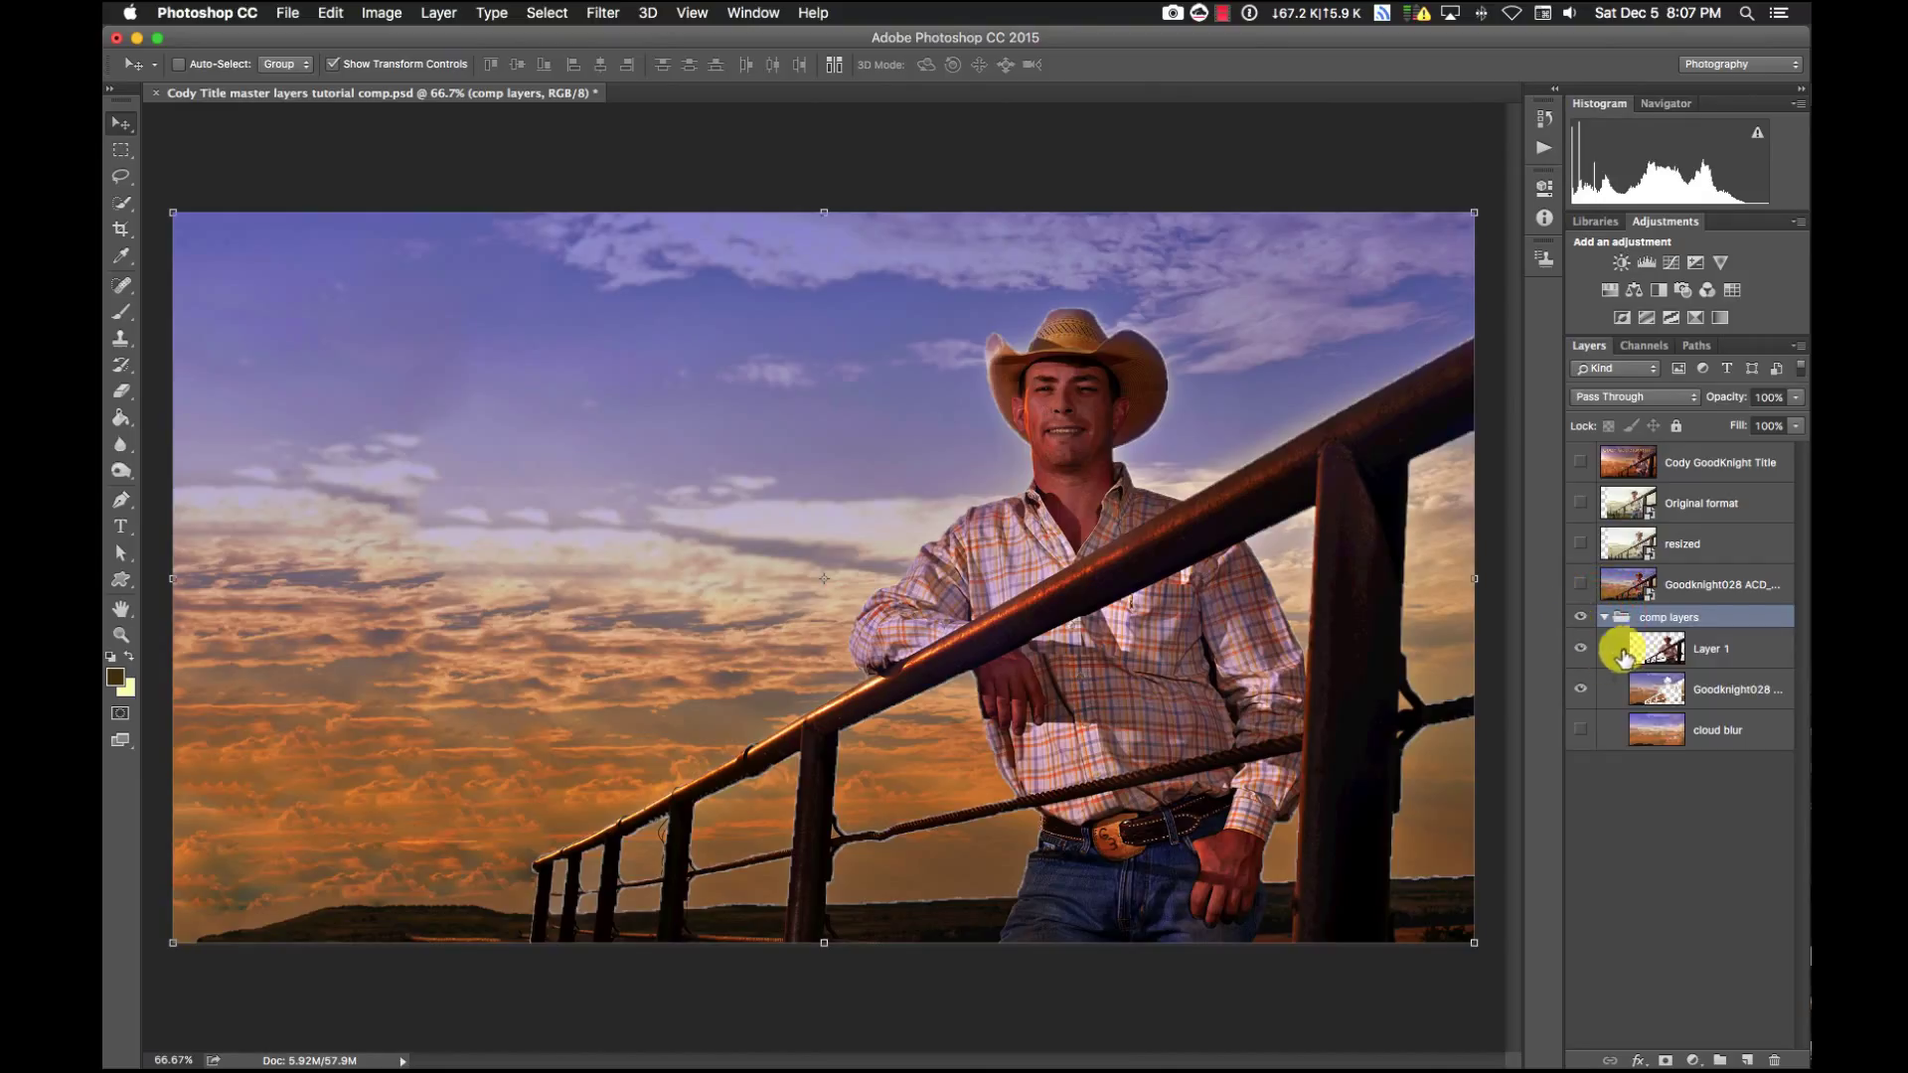
left_click(1727, 652)
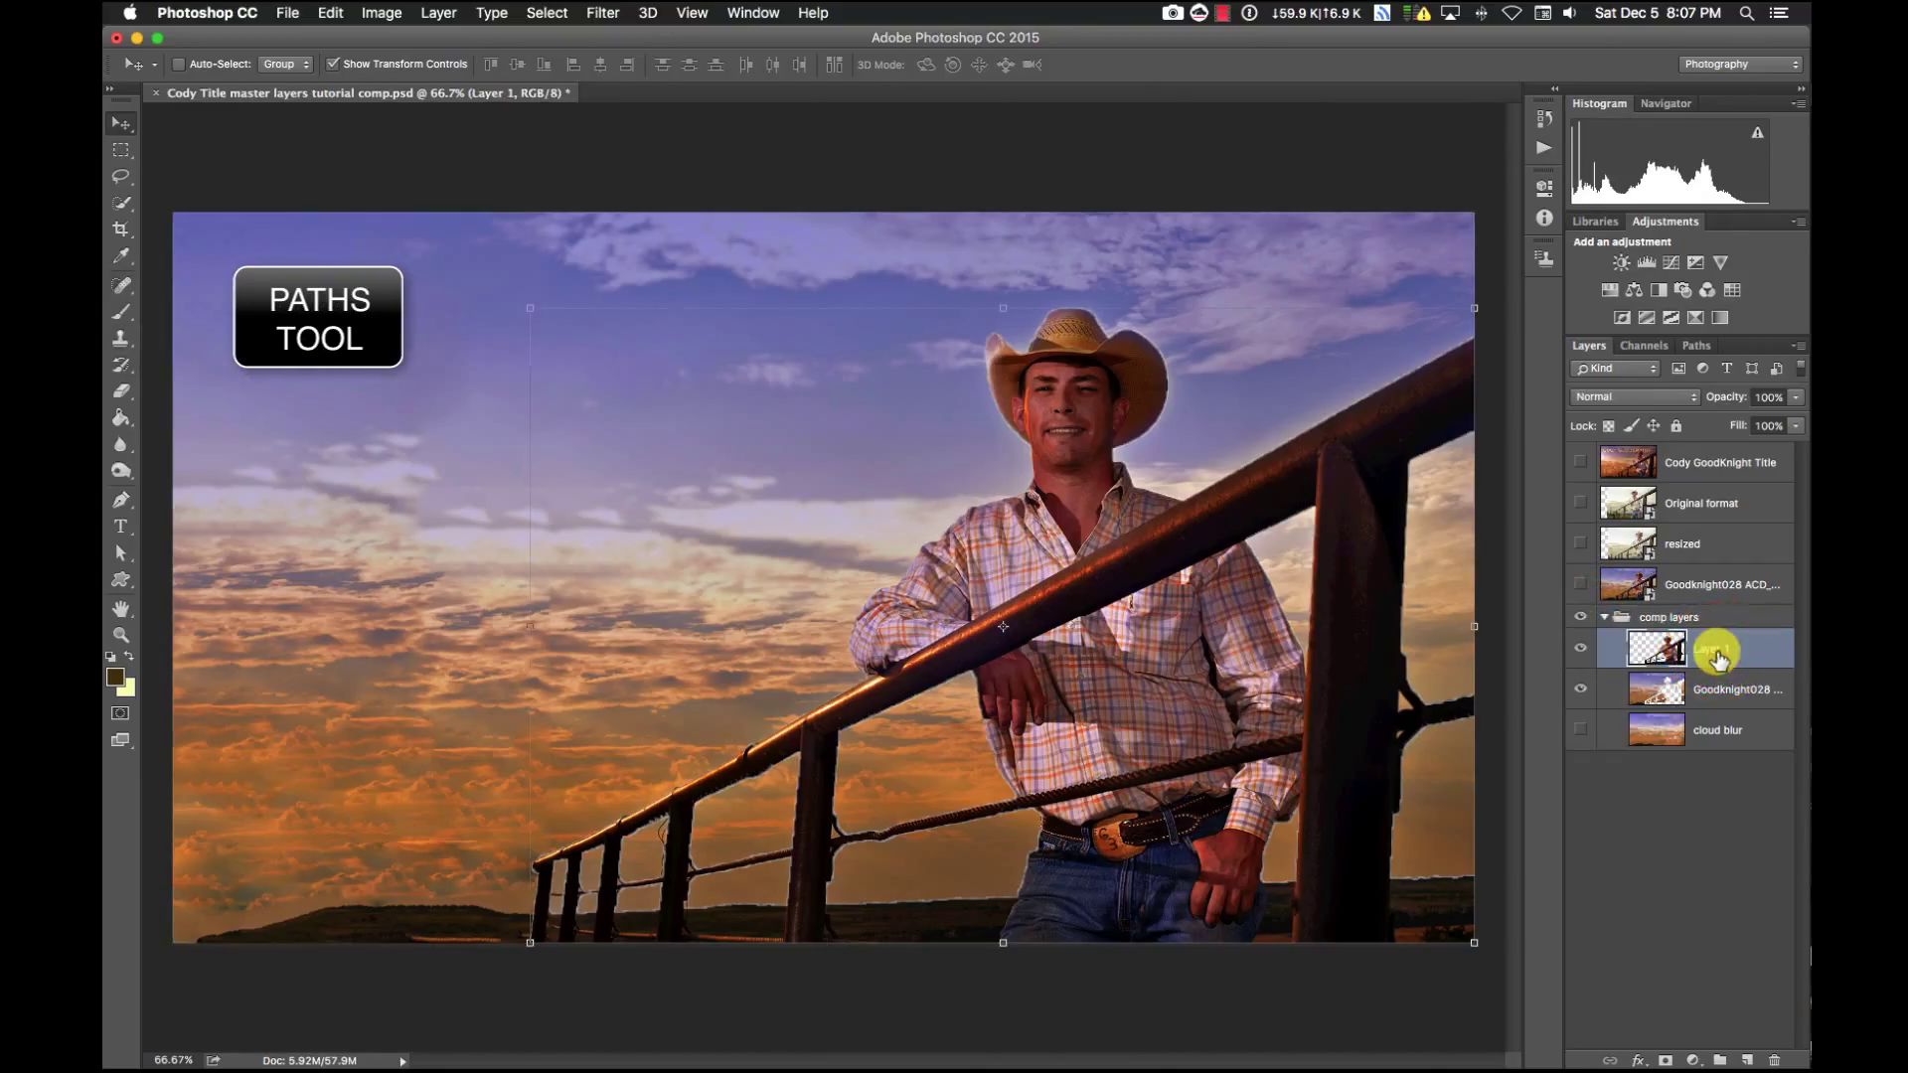
Place Pen path points along the fence rail, sleeve and shoulder, then hide Layer 1
left_click(124, 502)
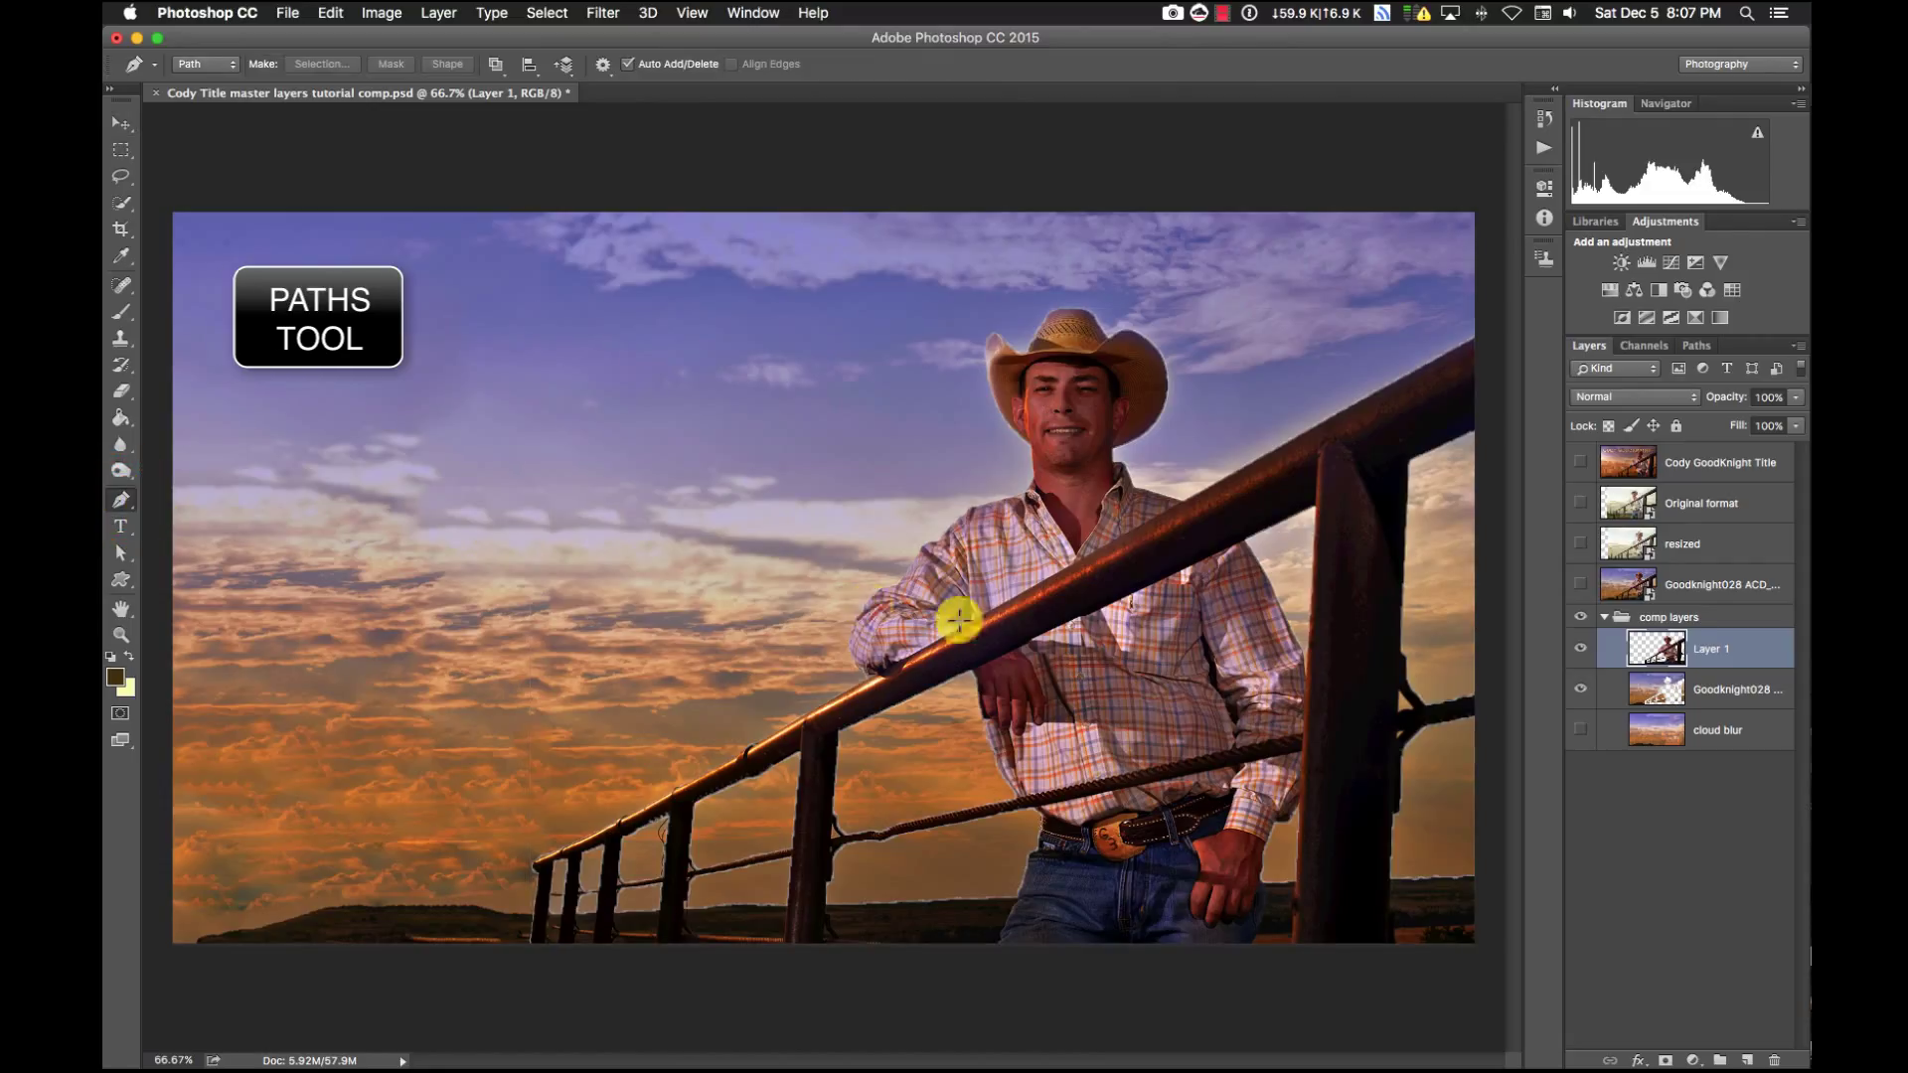
left_click(851, 636)
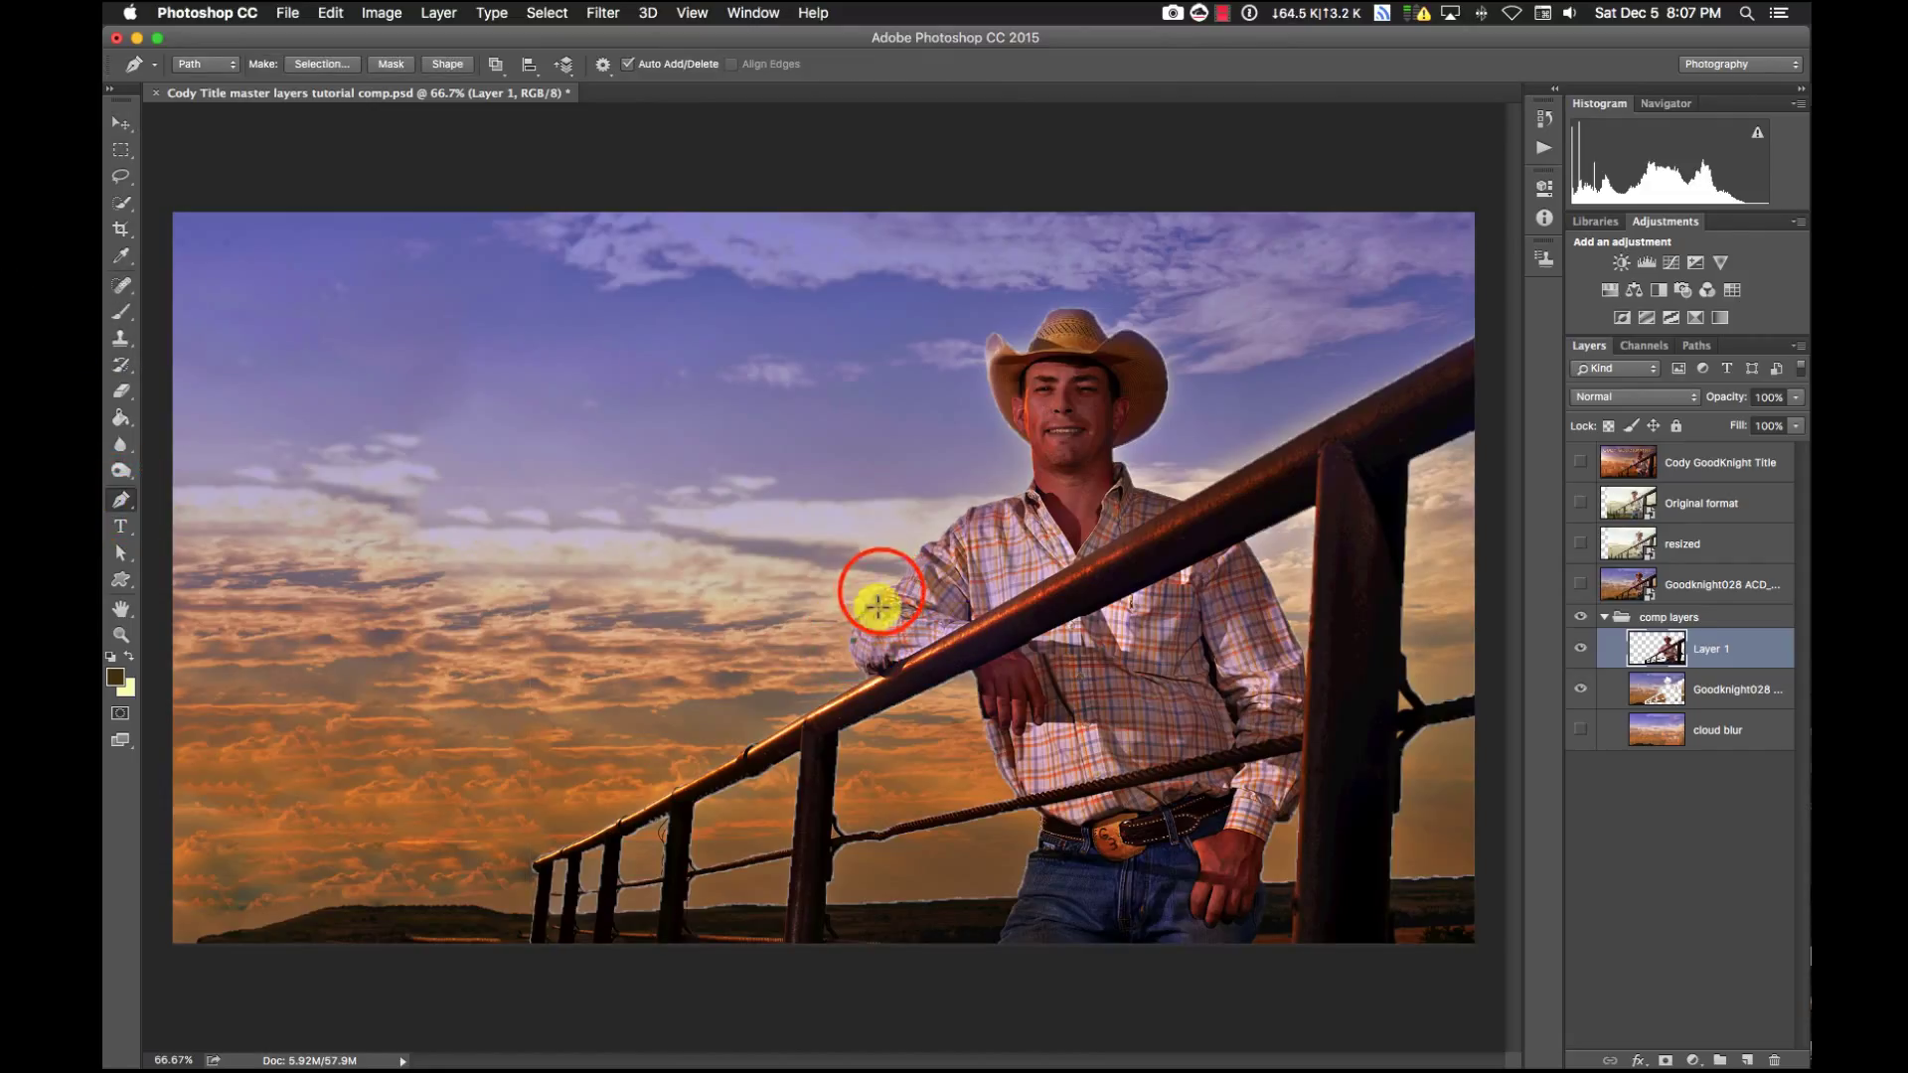
left_click(910, 560)
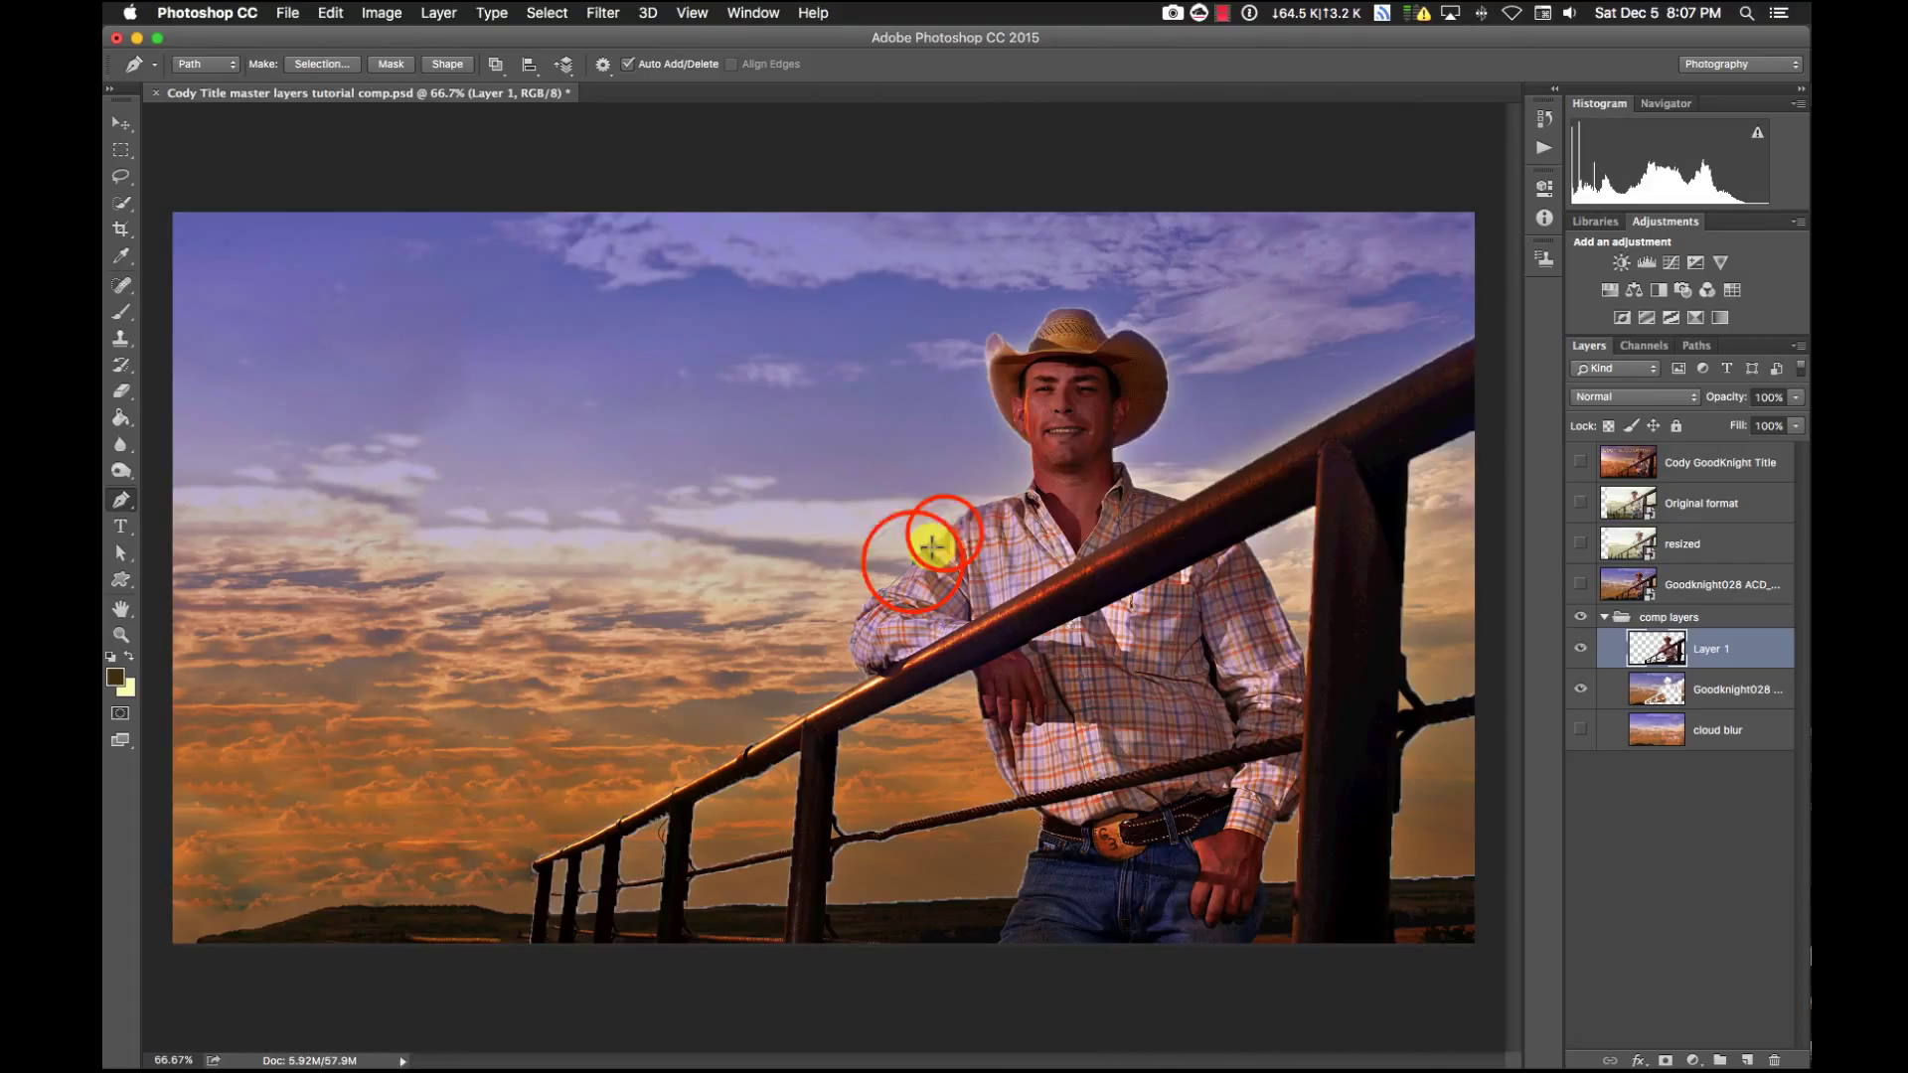
left_click(971, 507)
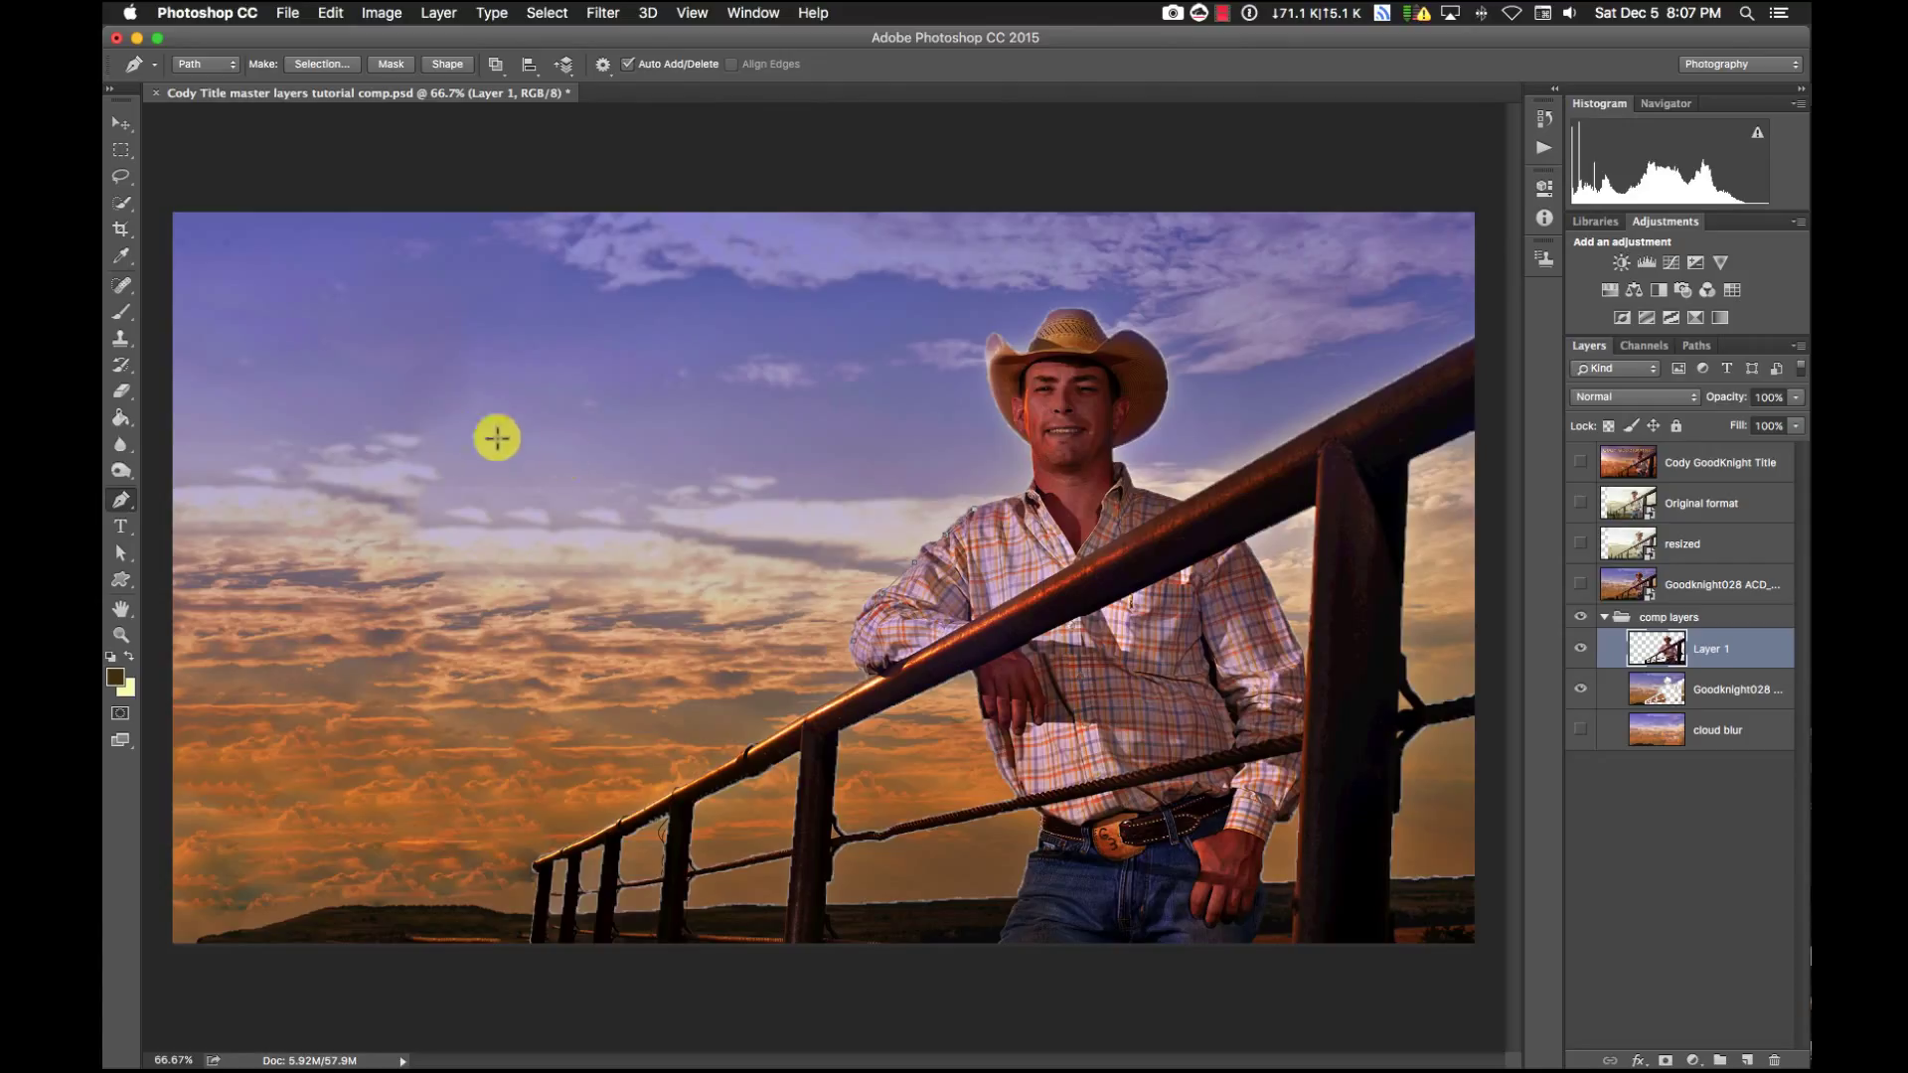
left_click(901, 584)
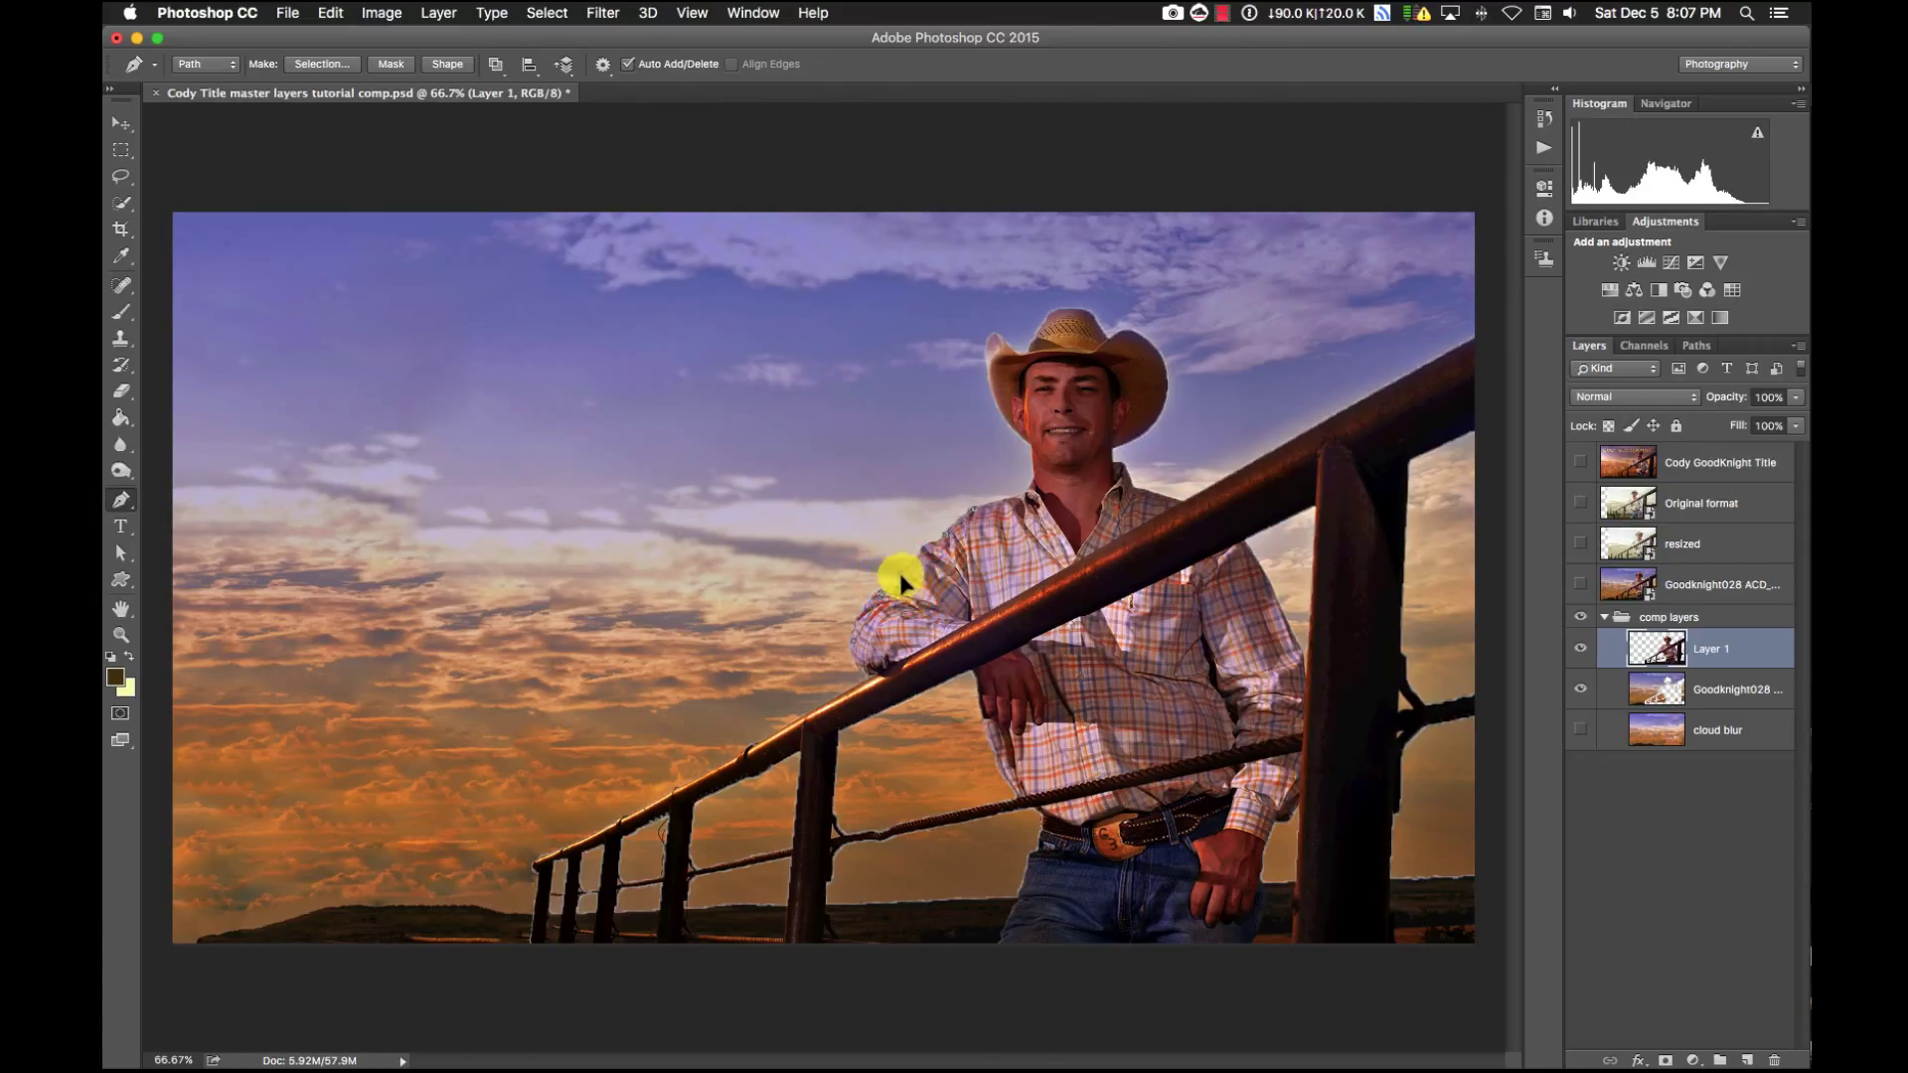
left_click(901, 578)
left_click(899, 576)
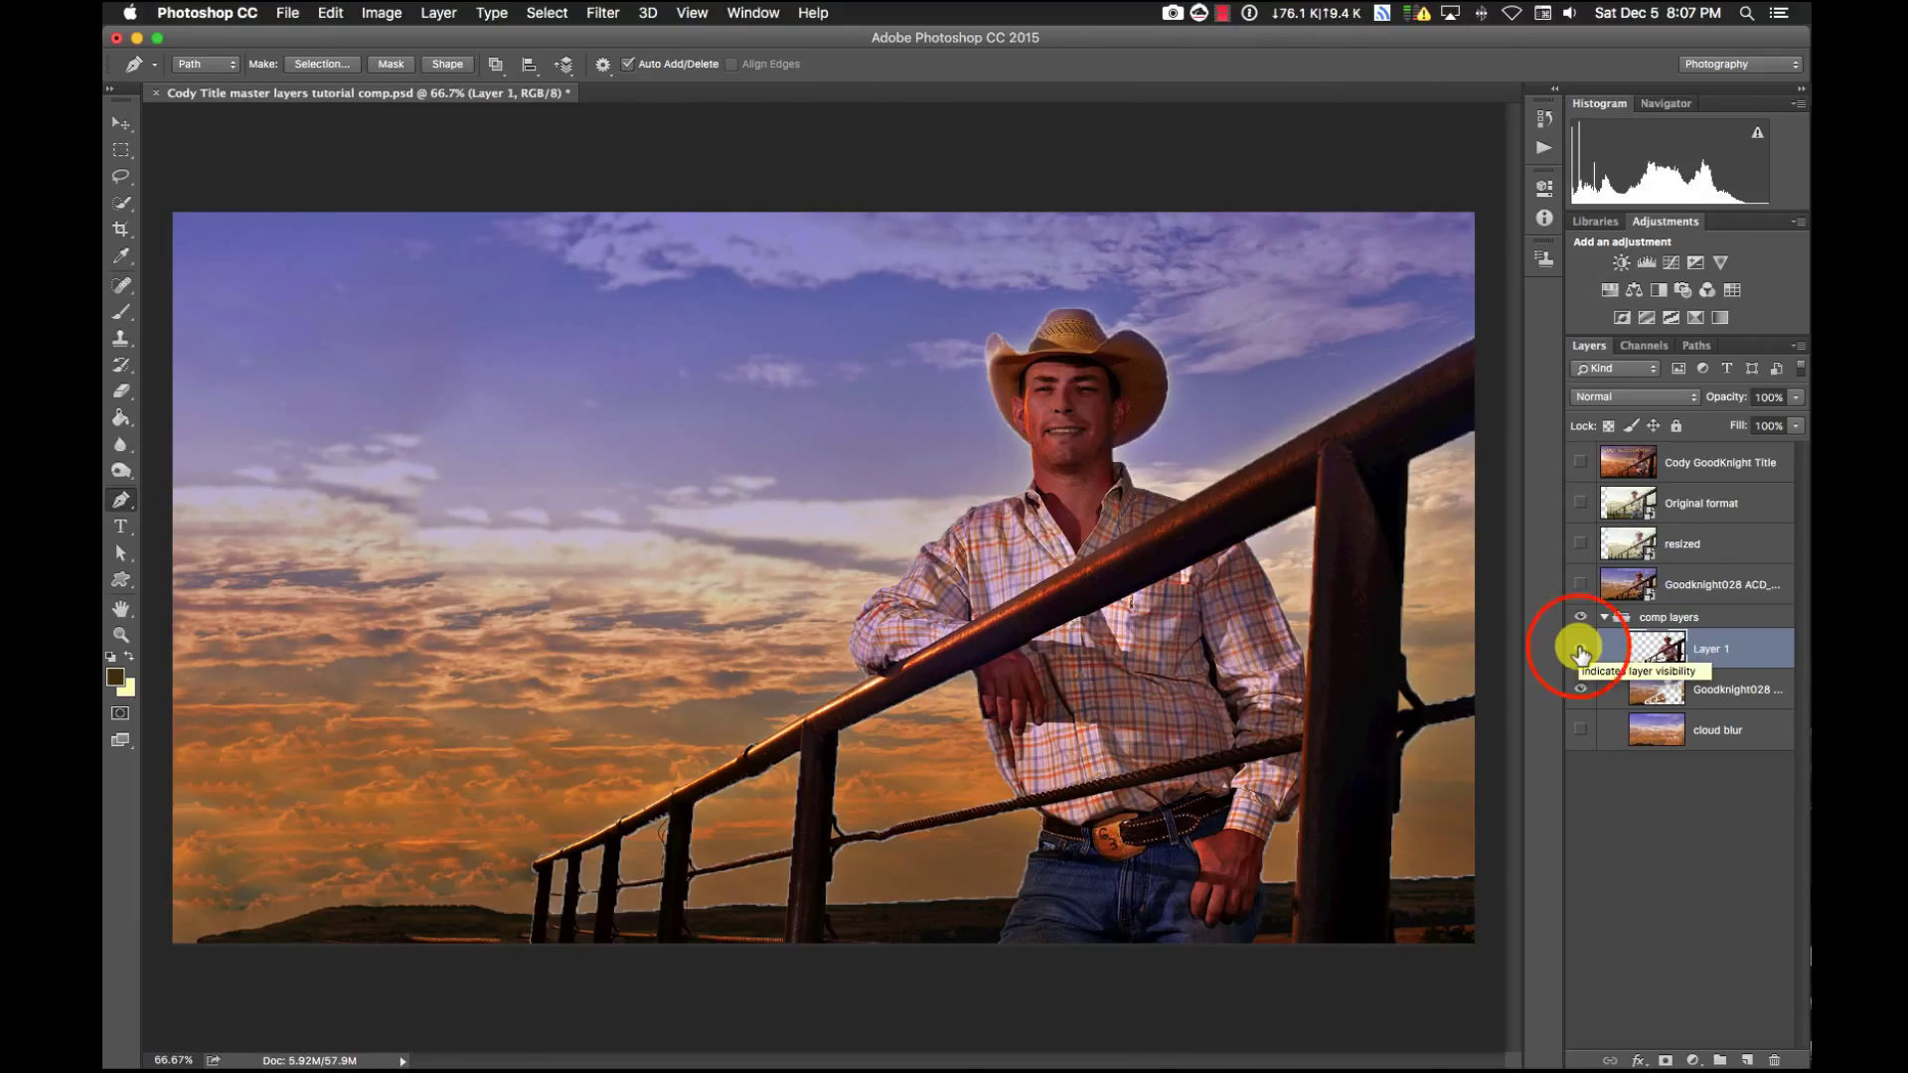
left_click(1580, 651)
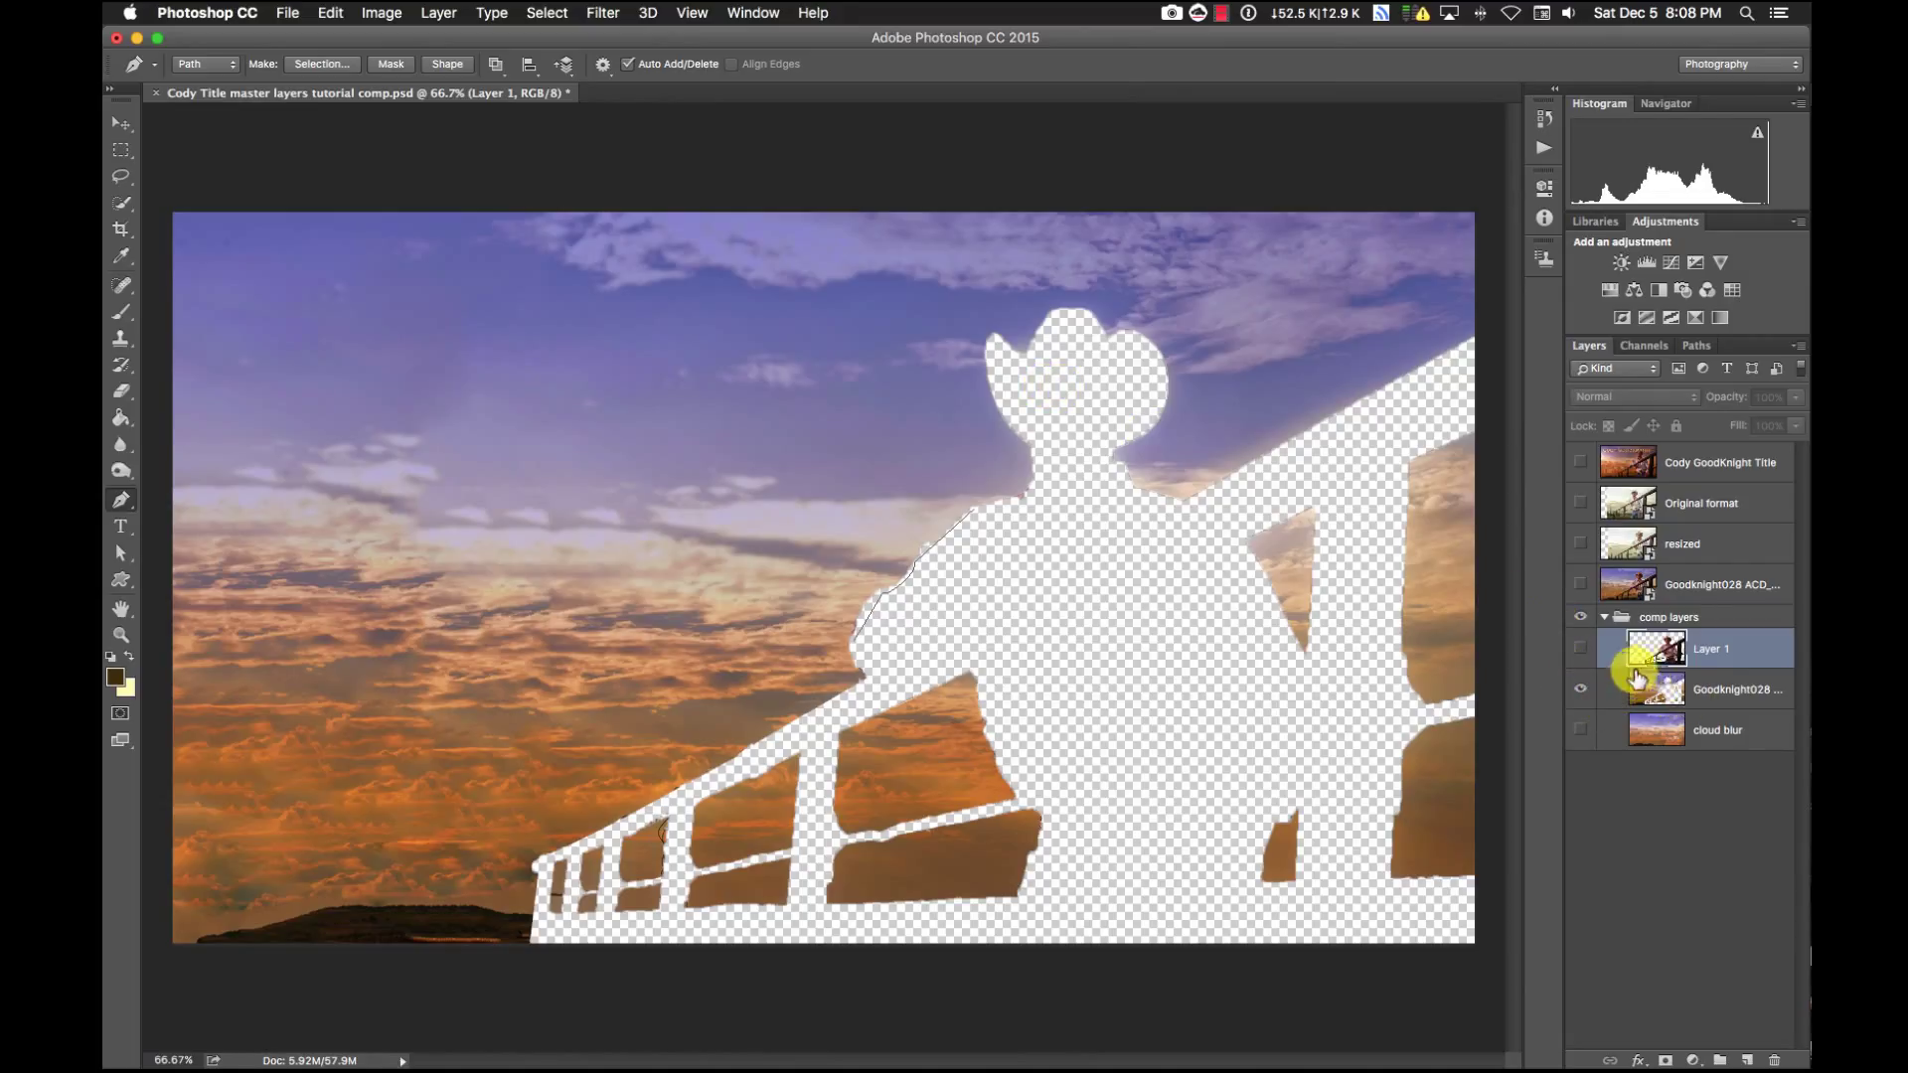
Show Layer 1, select its cowboy-and-fence outline and cut that area
left_click(1581, 731)
left_click_drag(1580, 690, 1576, 732)
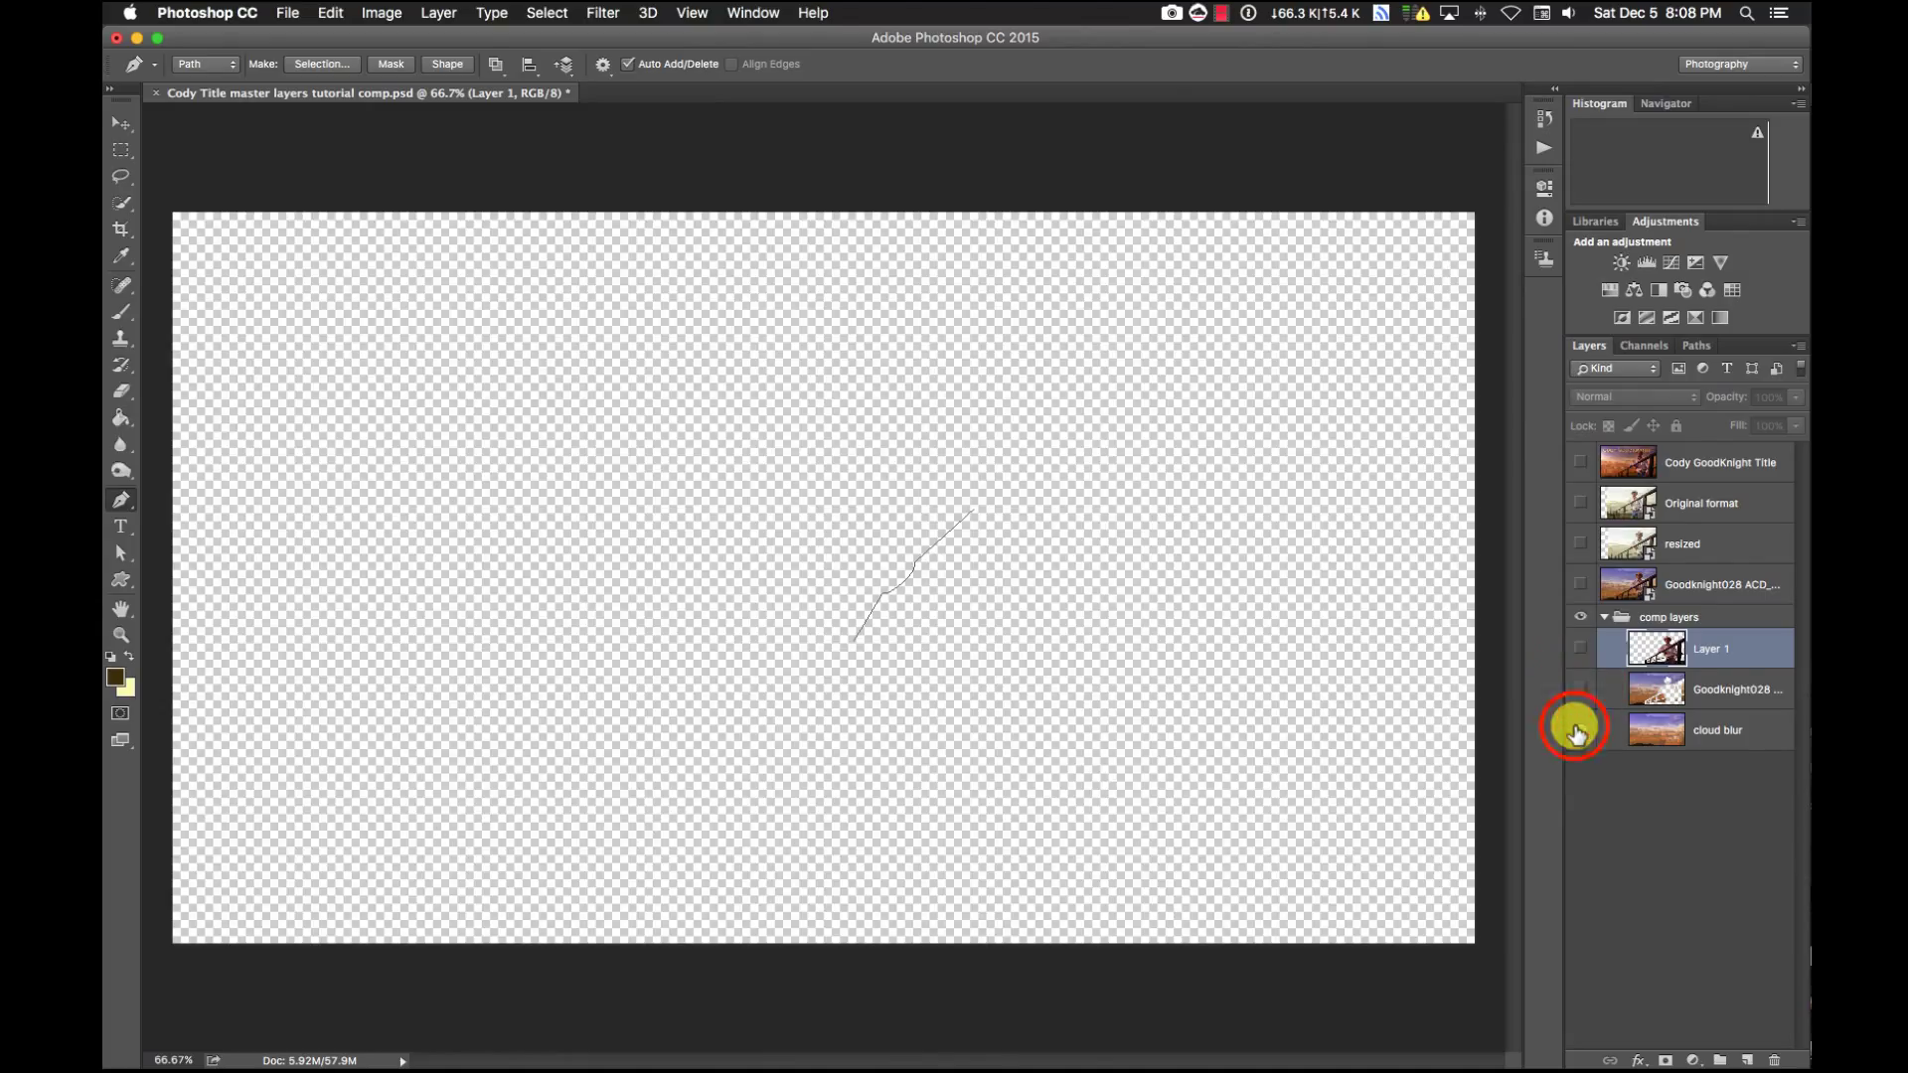
left_click(1576, 733)
left_click(1581, 648)
left_click(1648, 651)
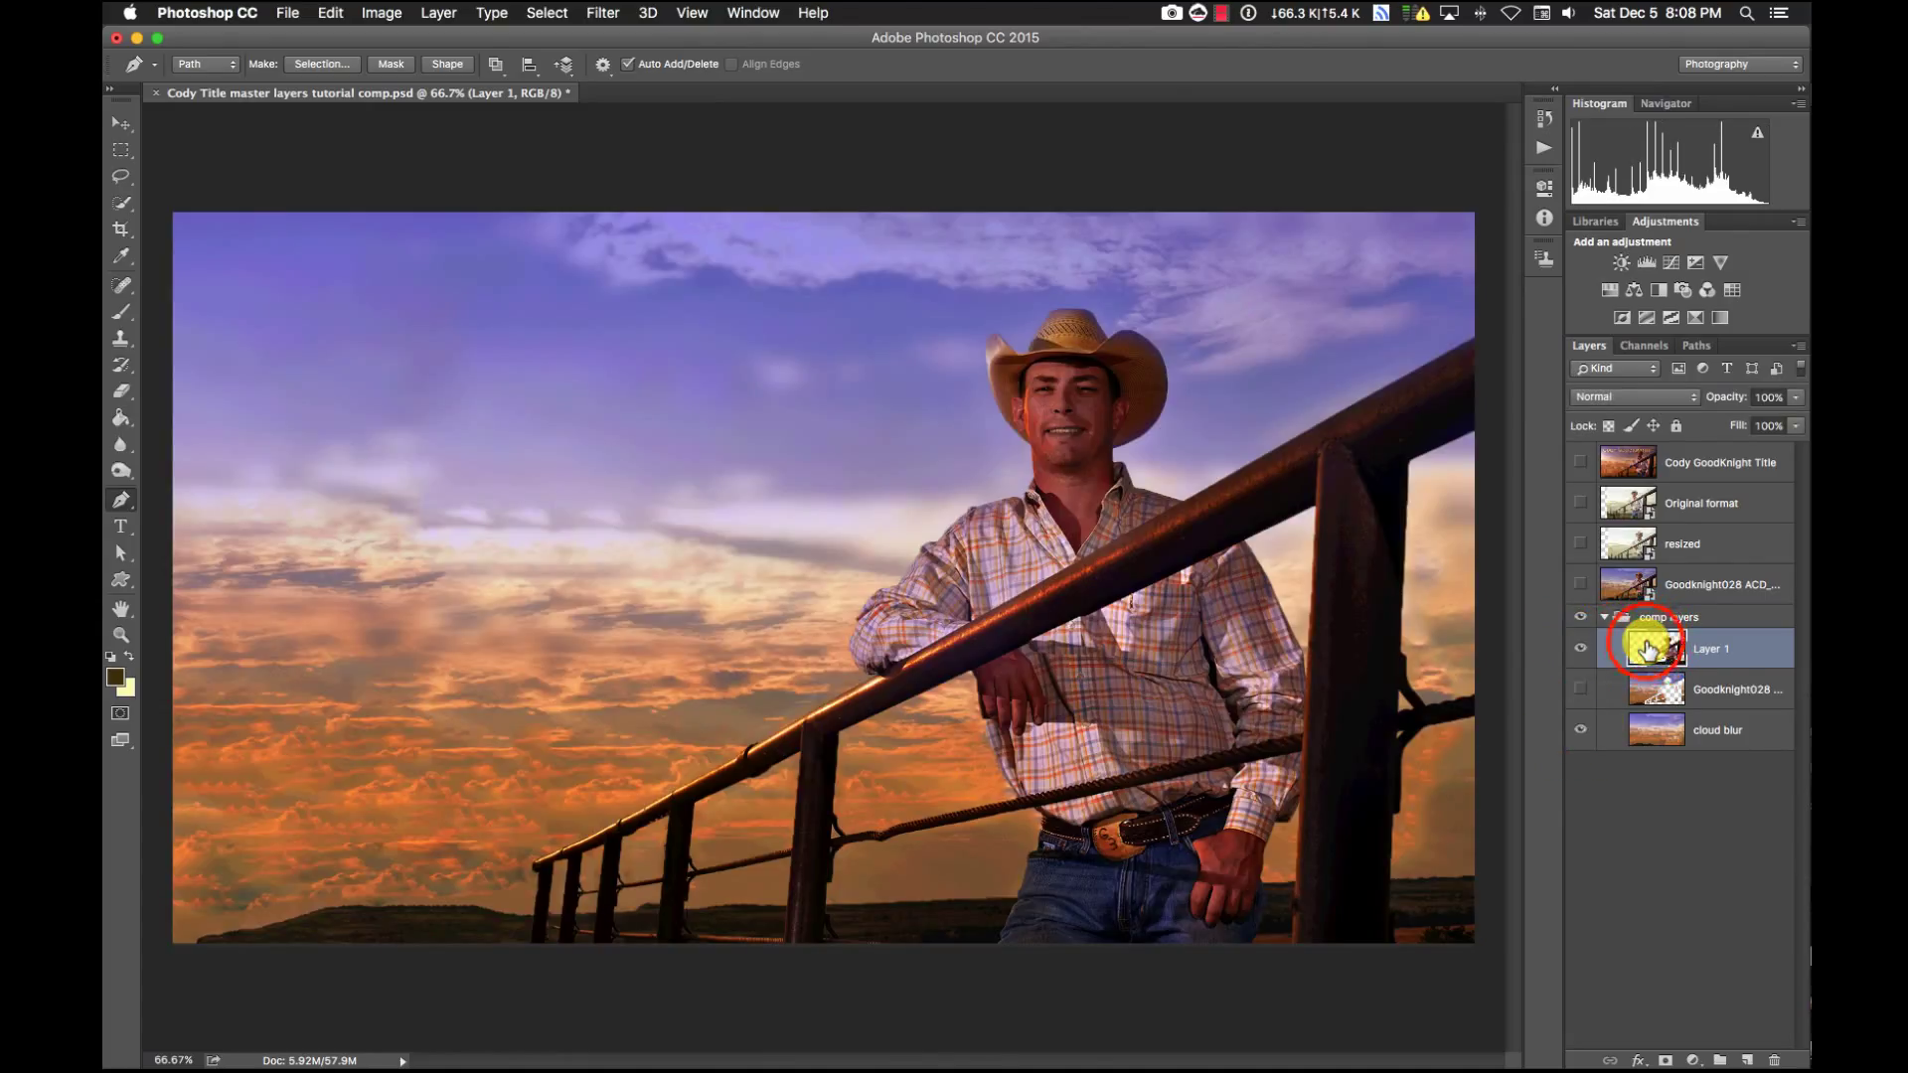
left_click(1648, 651, "super")
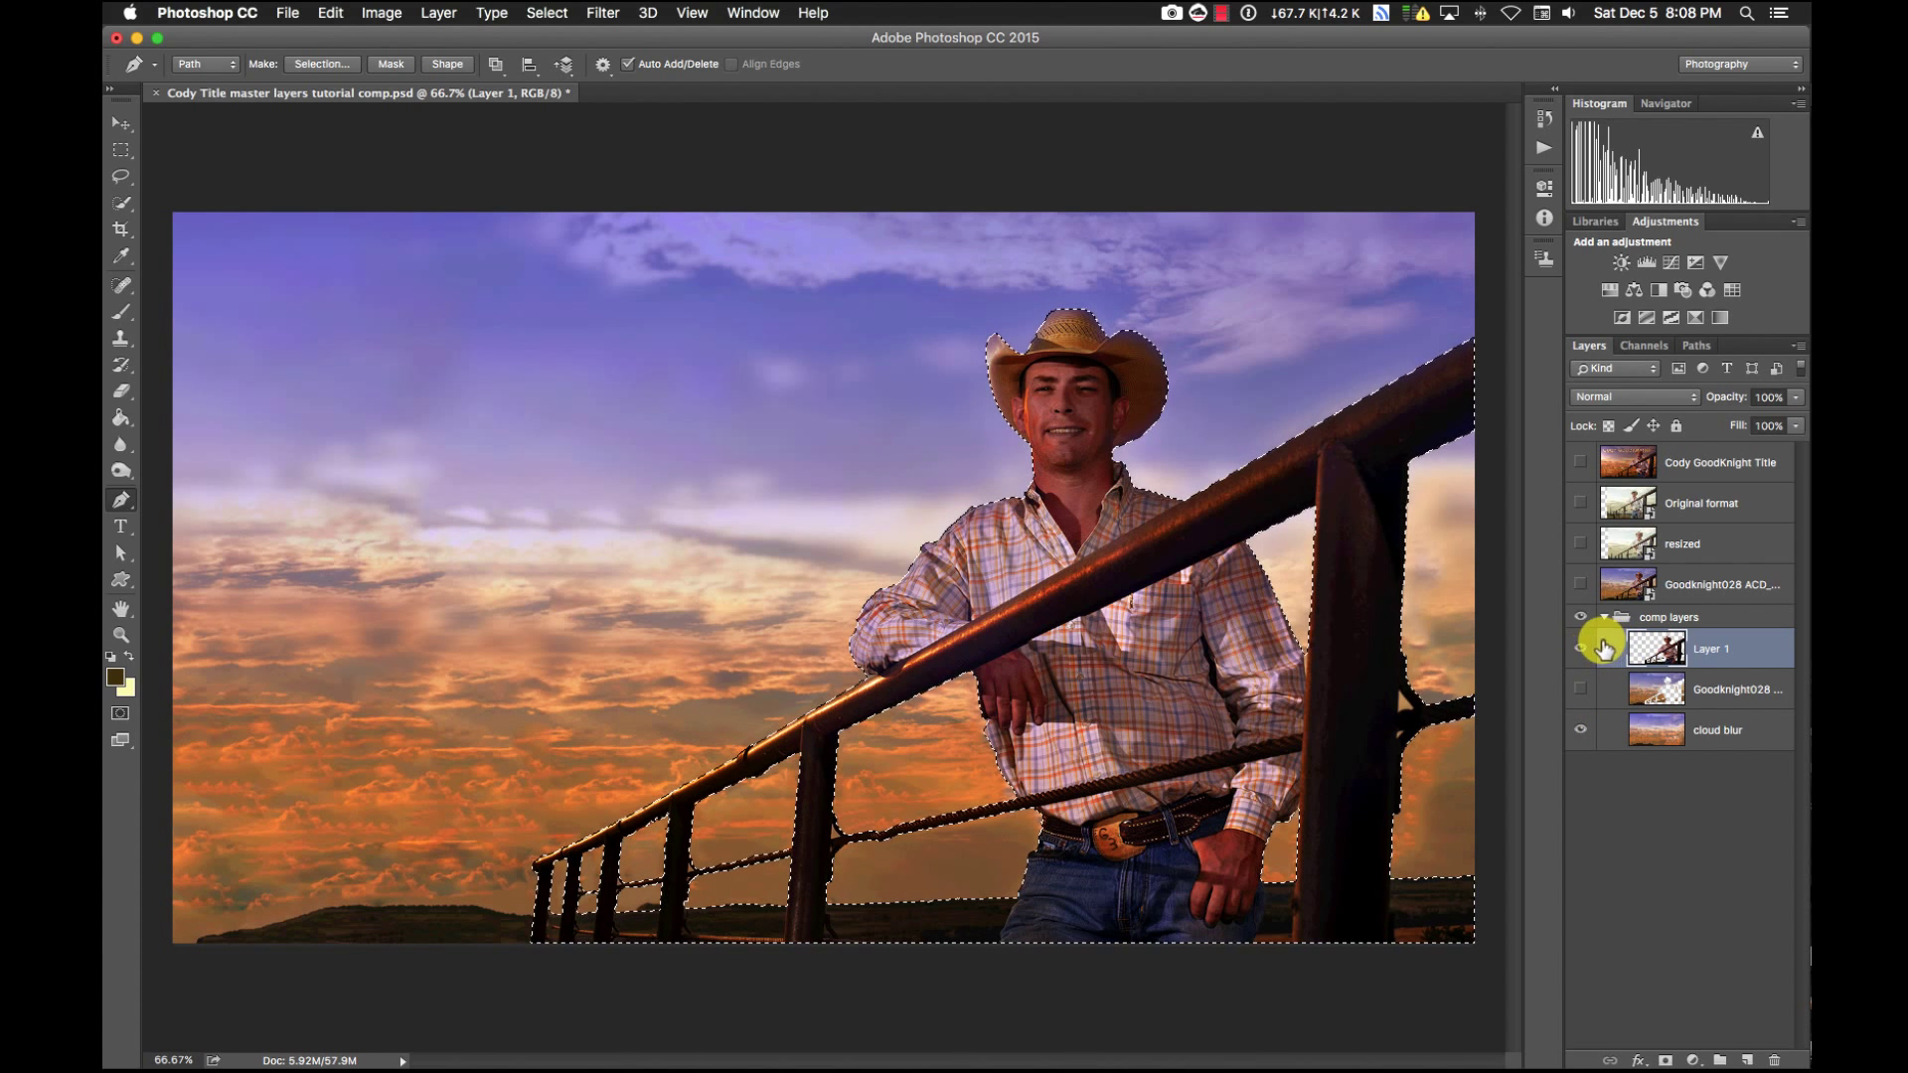
key("super+x")
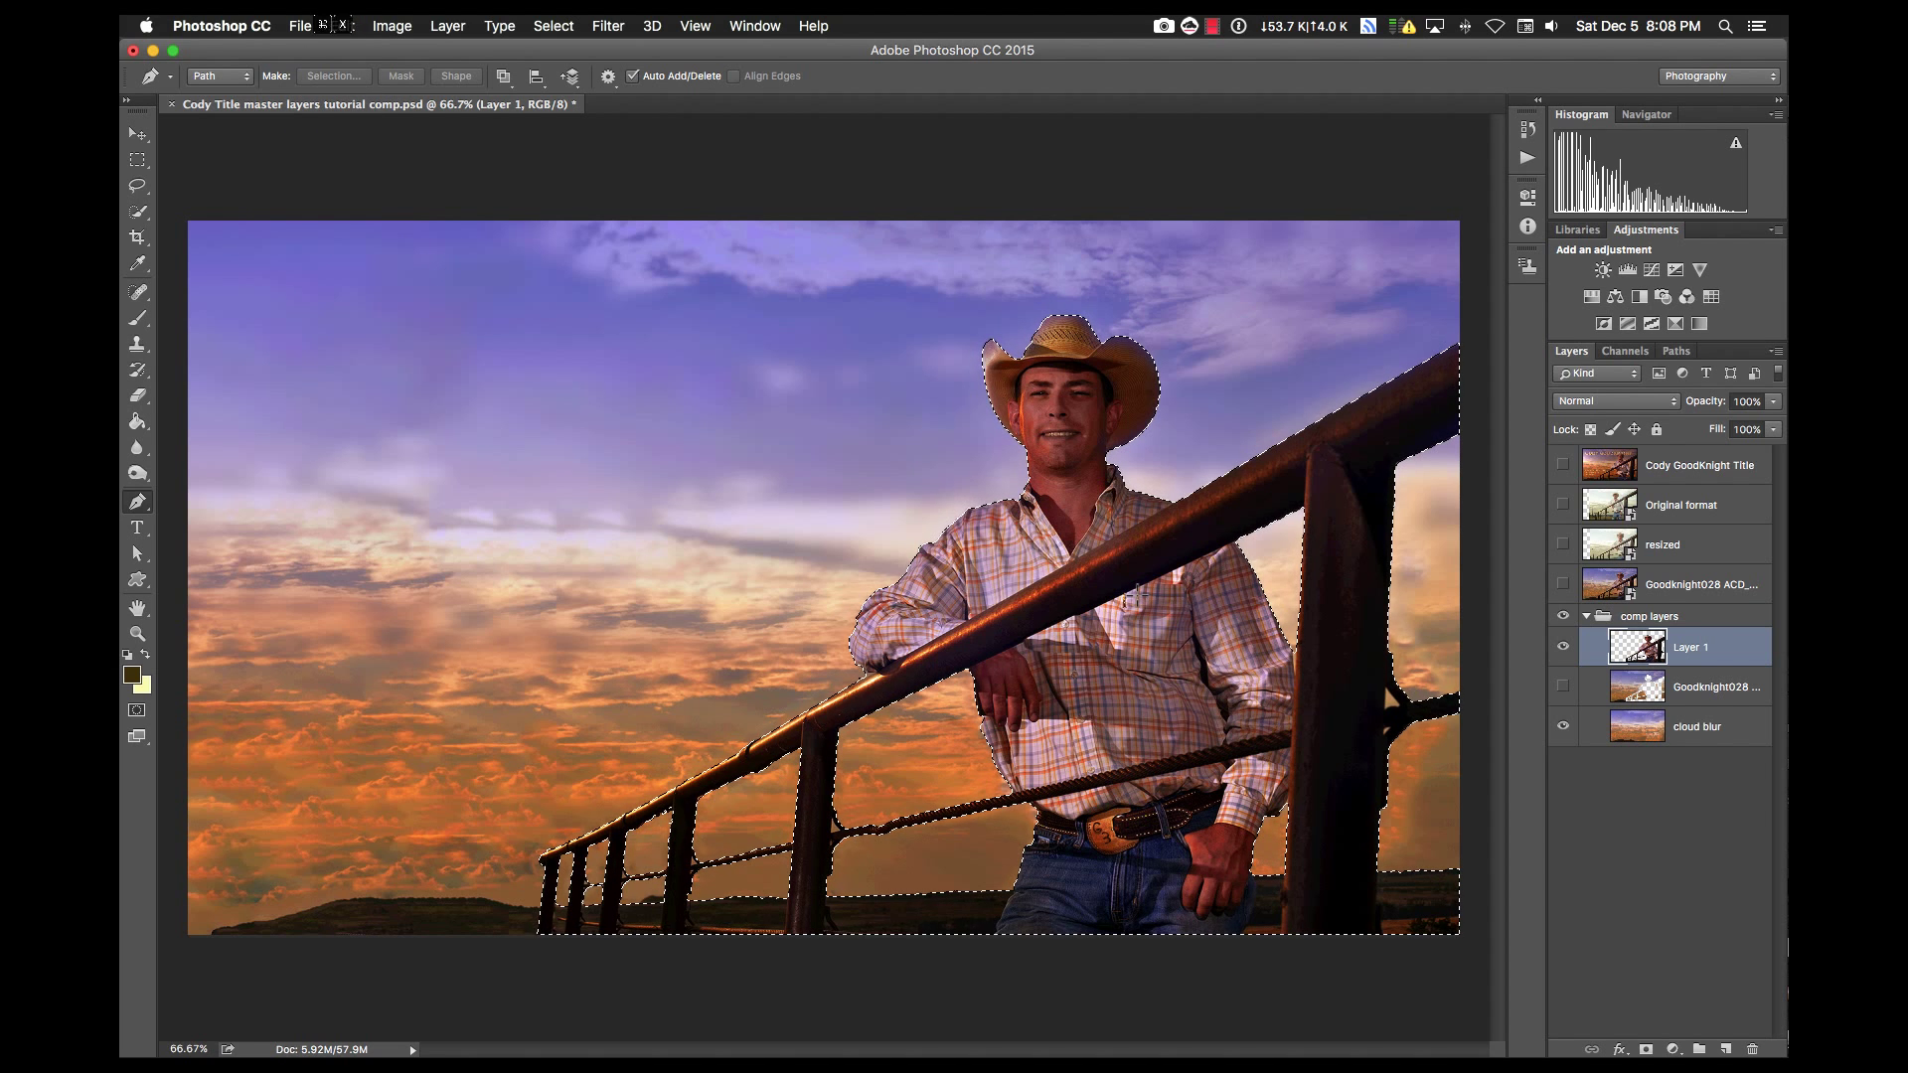
Hide Layer 1 and cloud blur, leaving only the Goodknight028 background photo visible
left_click(1563, 647)
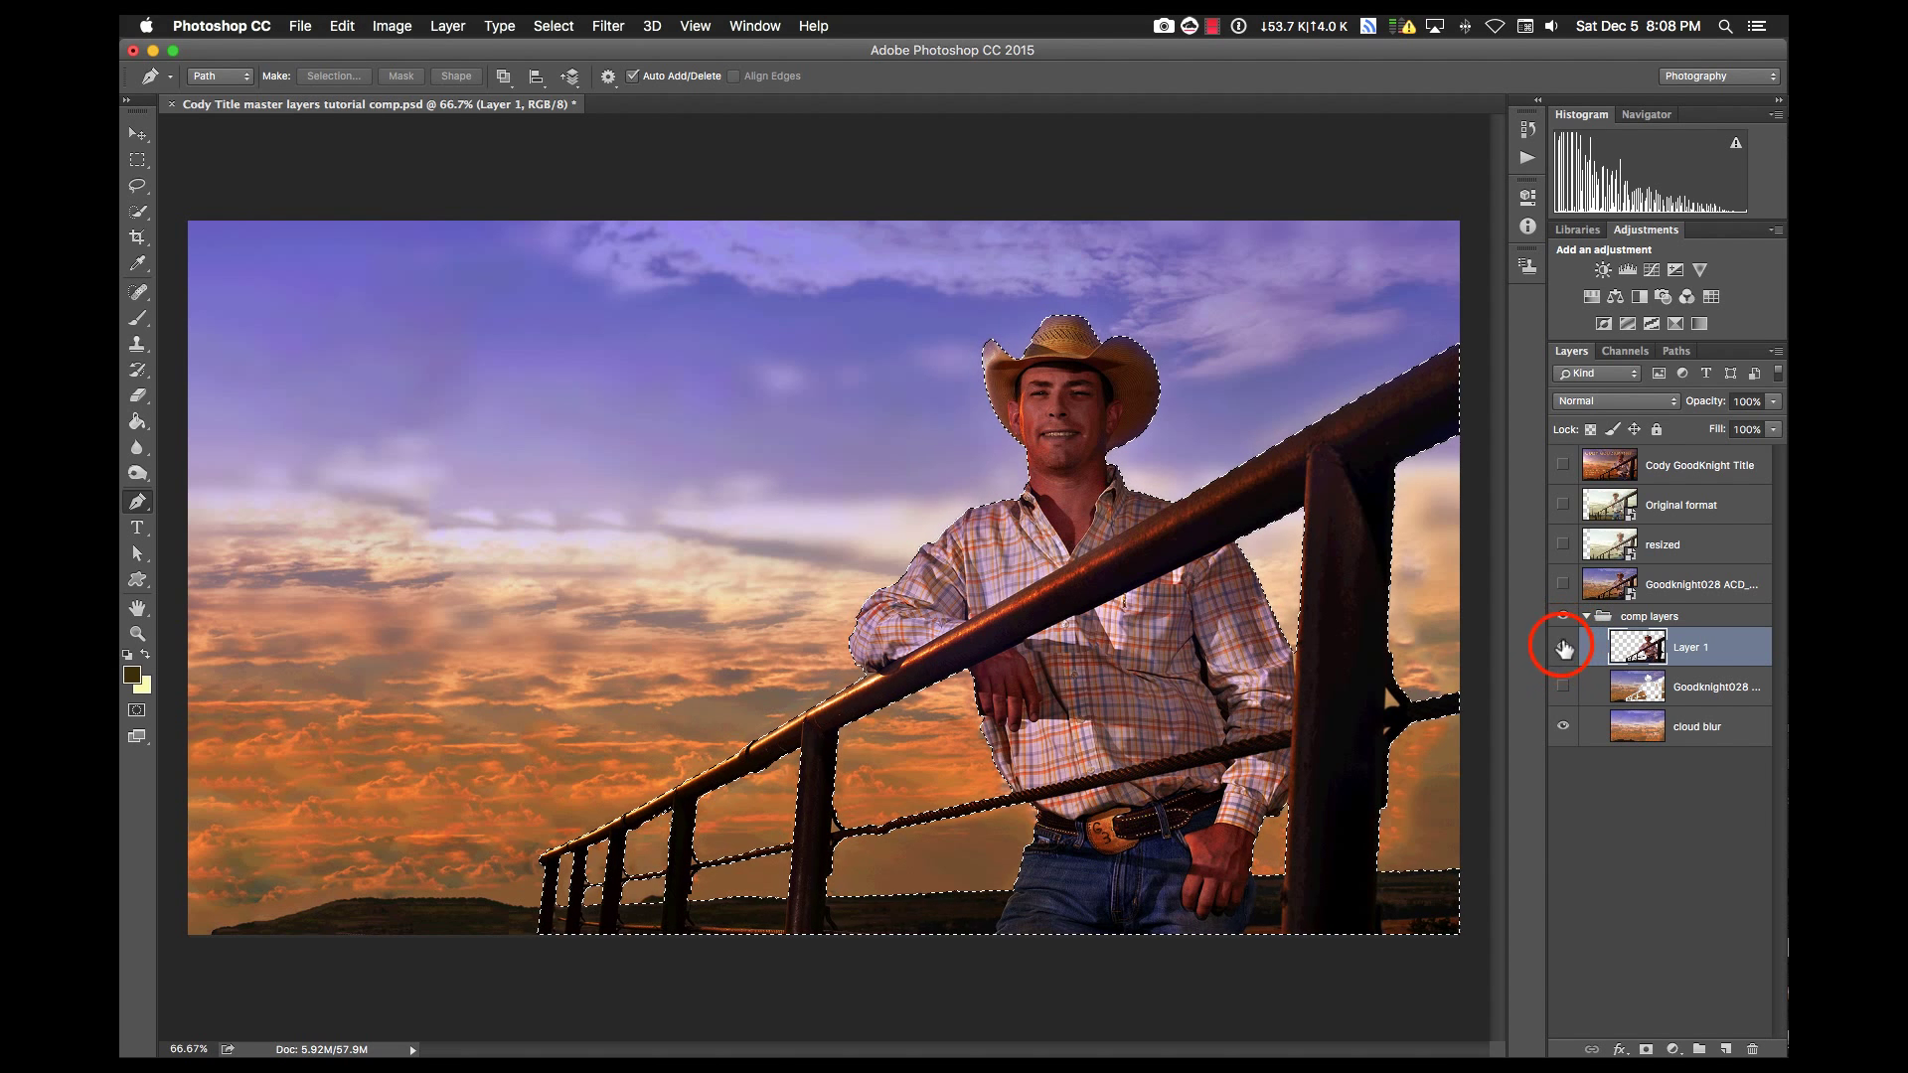
left_click(1563, 687)
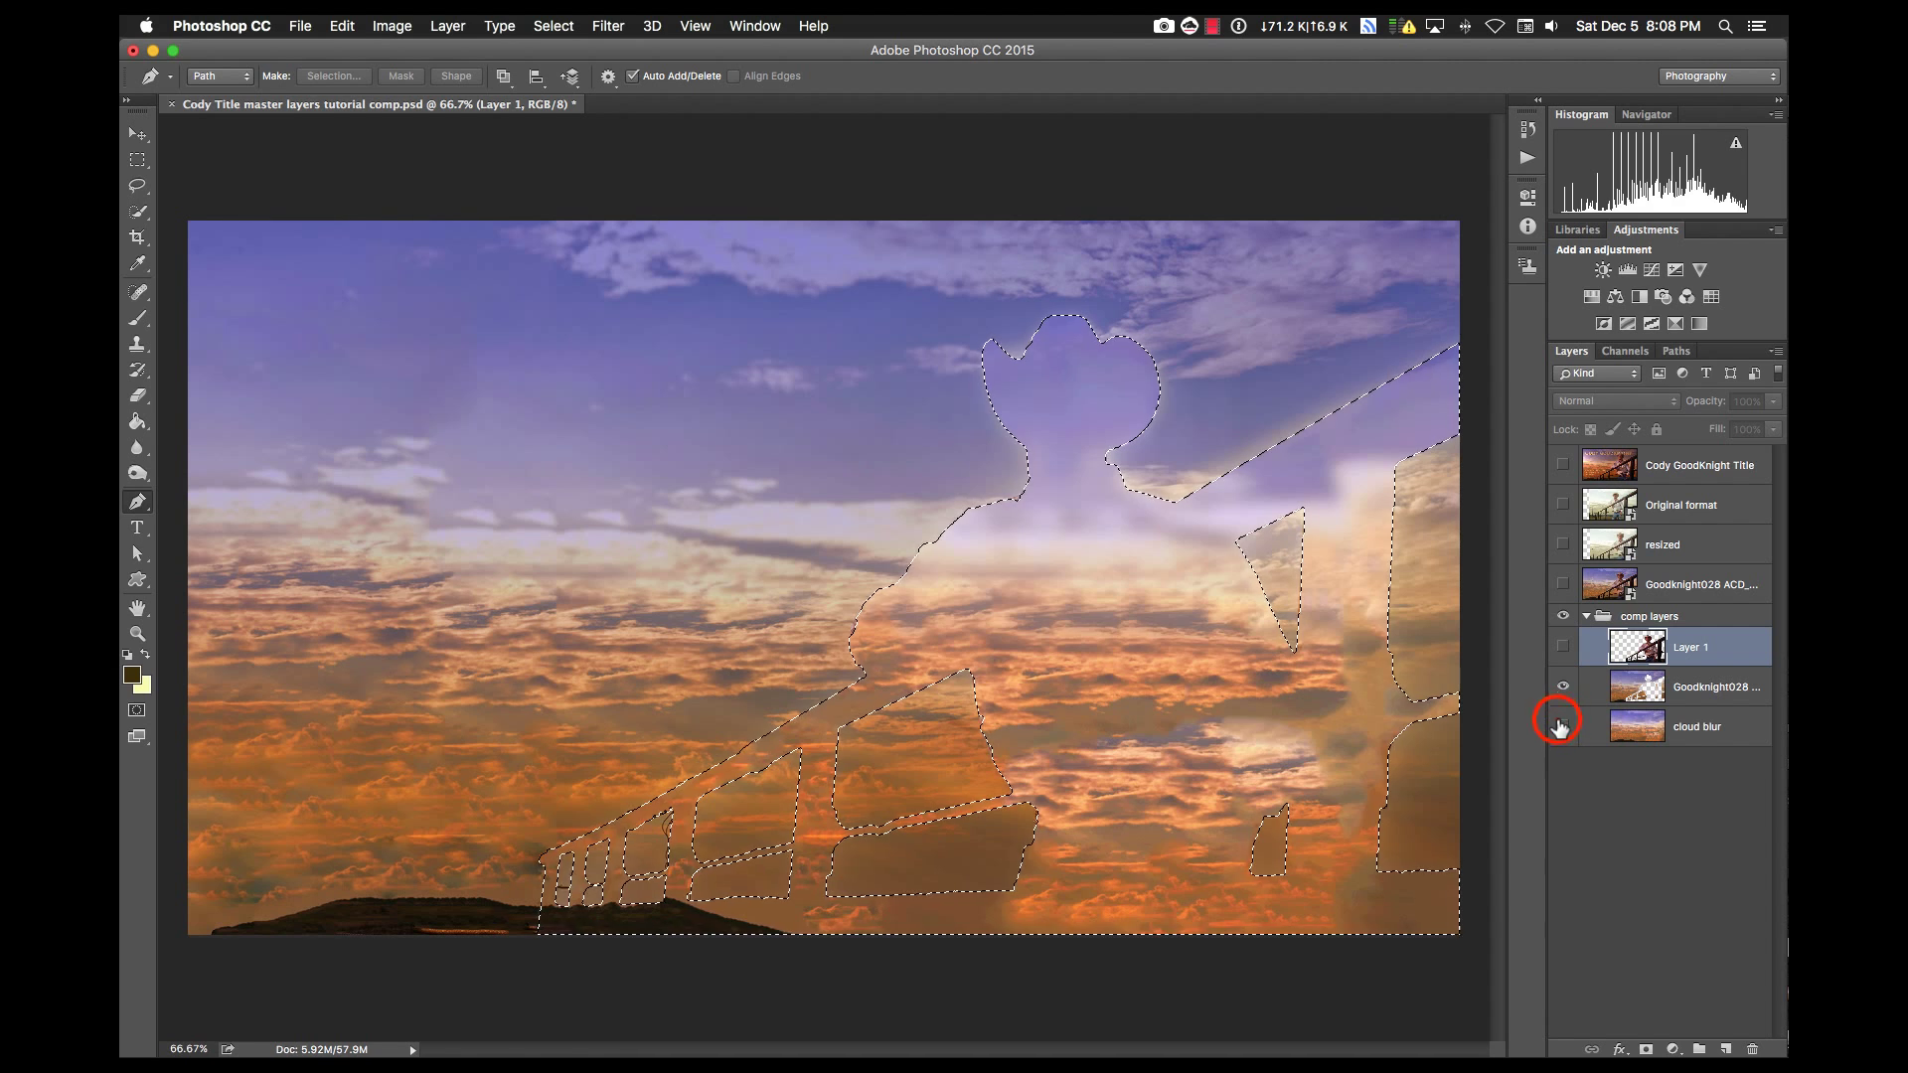
left_click(1563, 727)
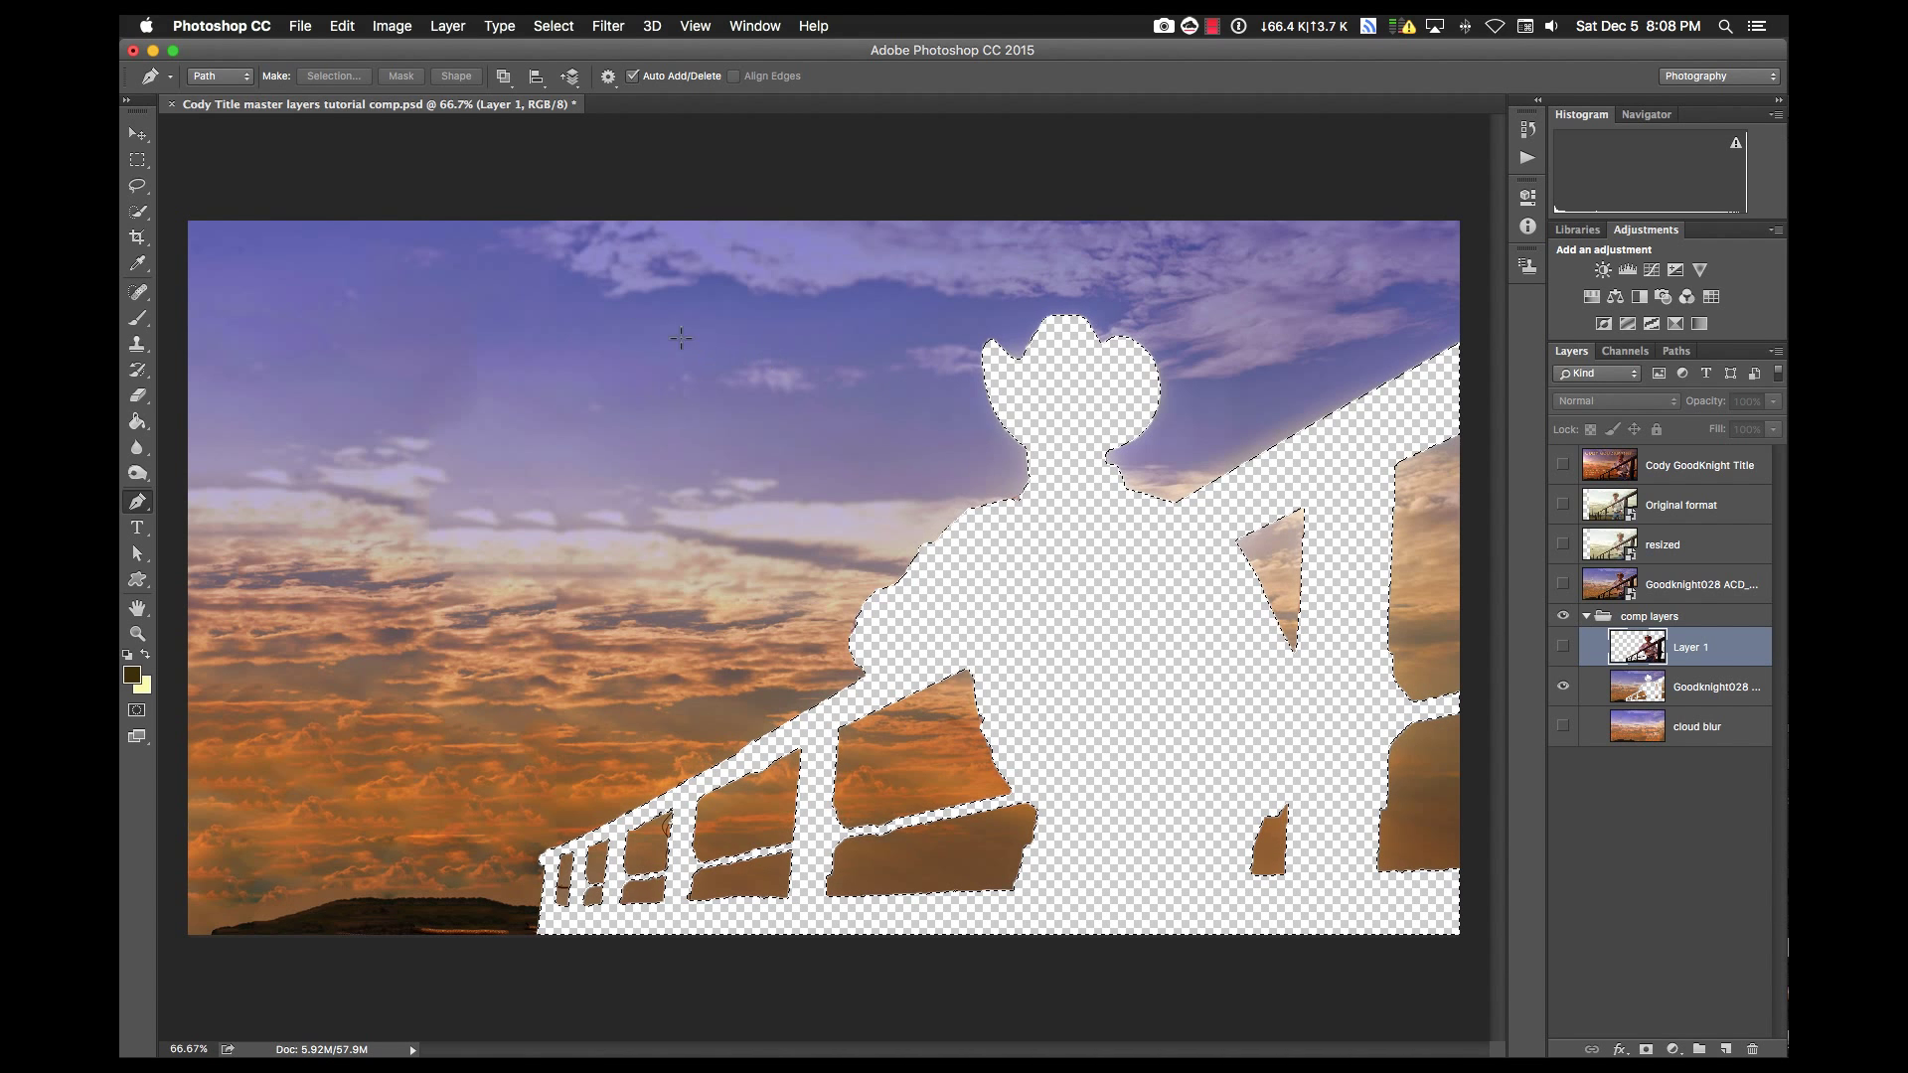
On the Goodknight028 layer, fill the selected hole using Edit > Fill with Content-Aware contents
left_click(300, 29)
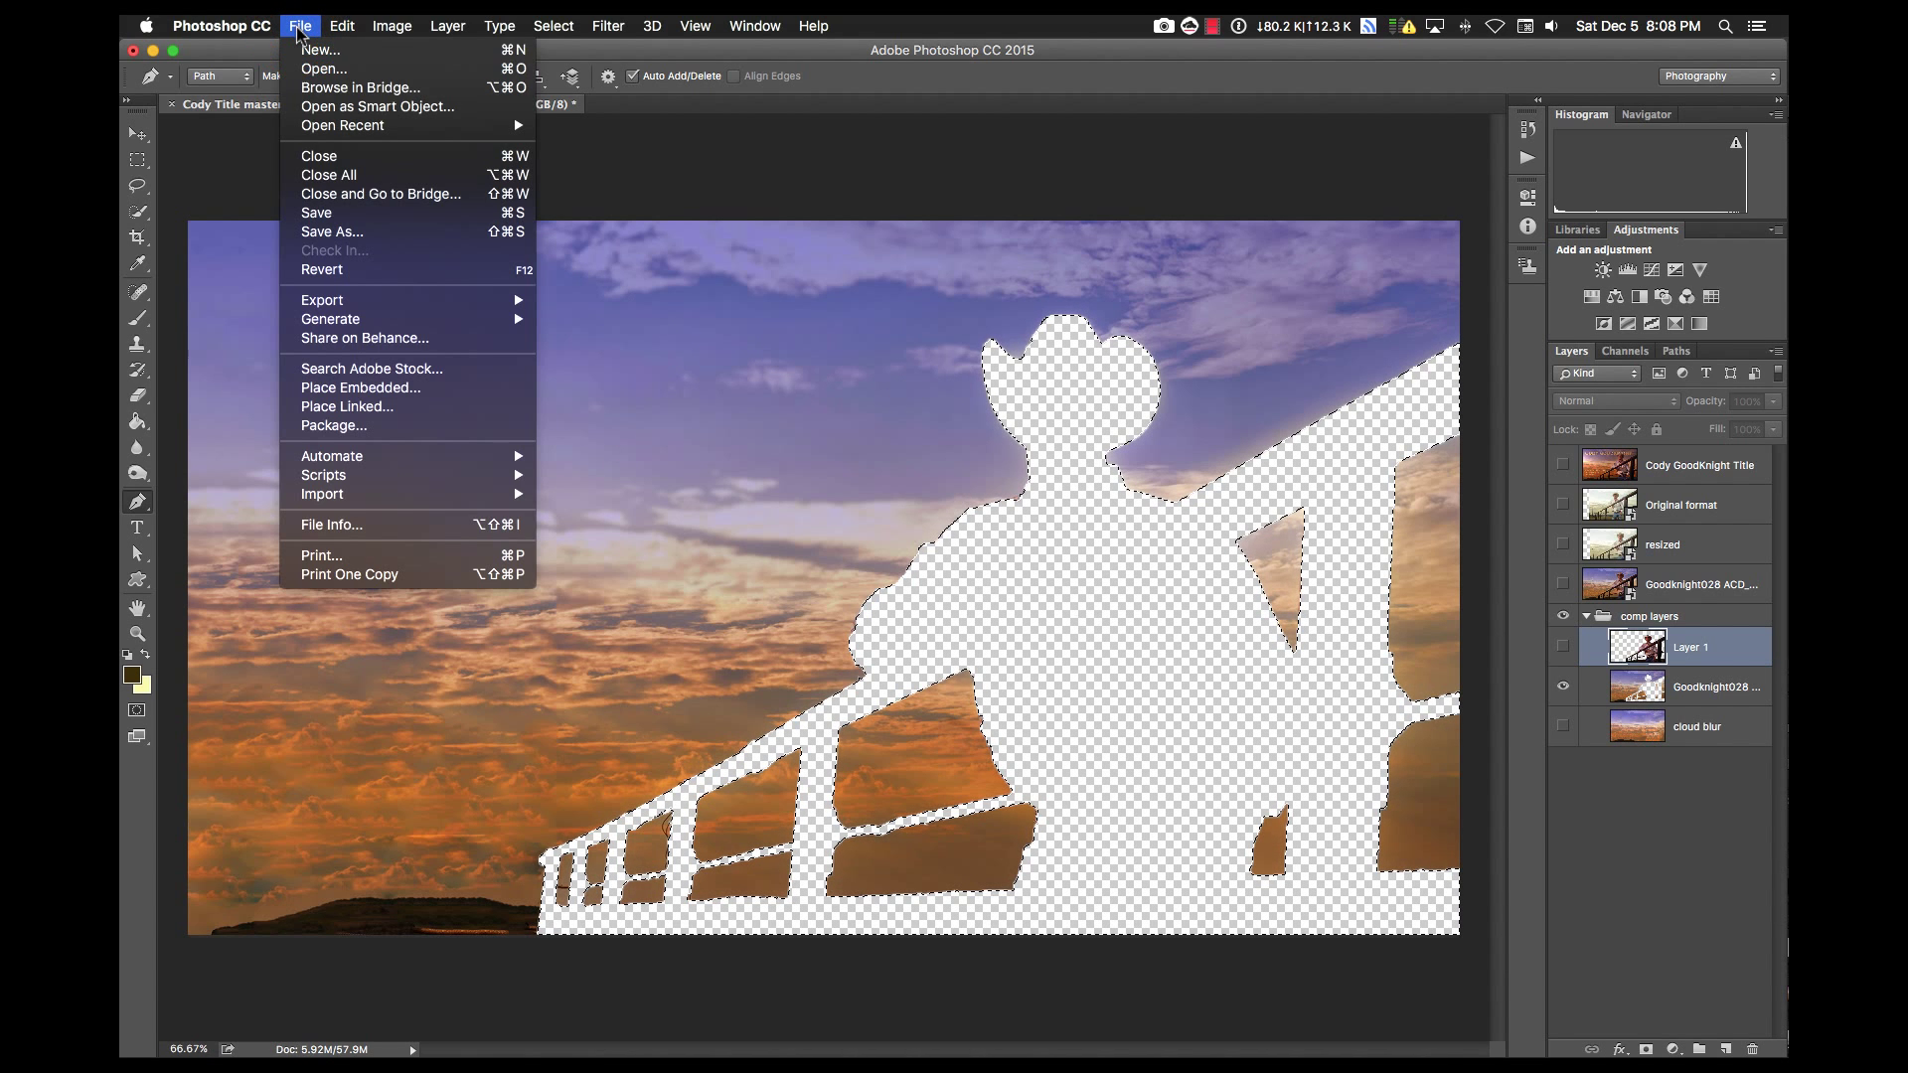
left_click(1650, 683)
left_click(1649, 683)
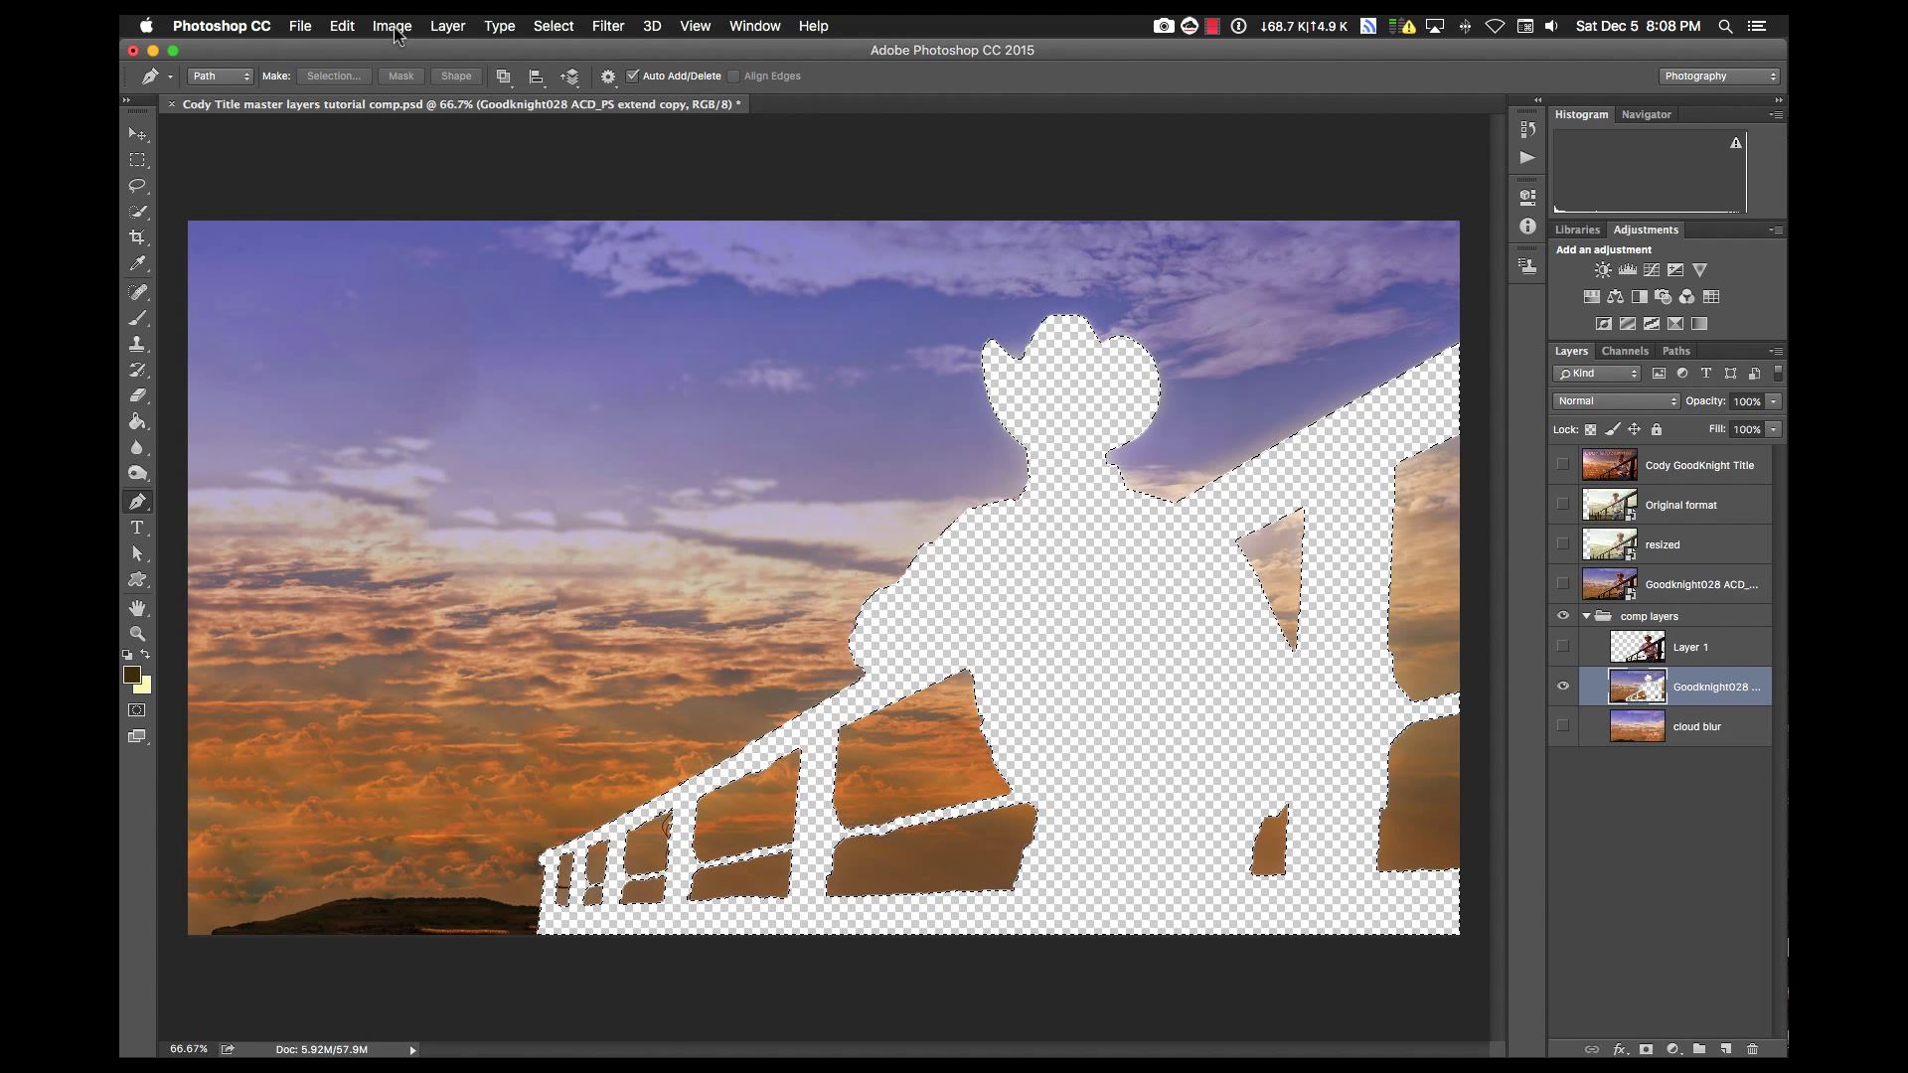
left_click(344, 28)
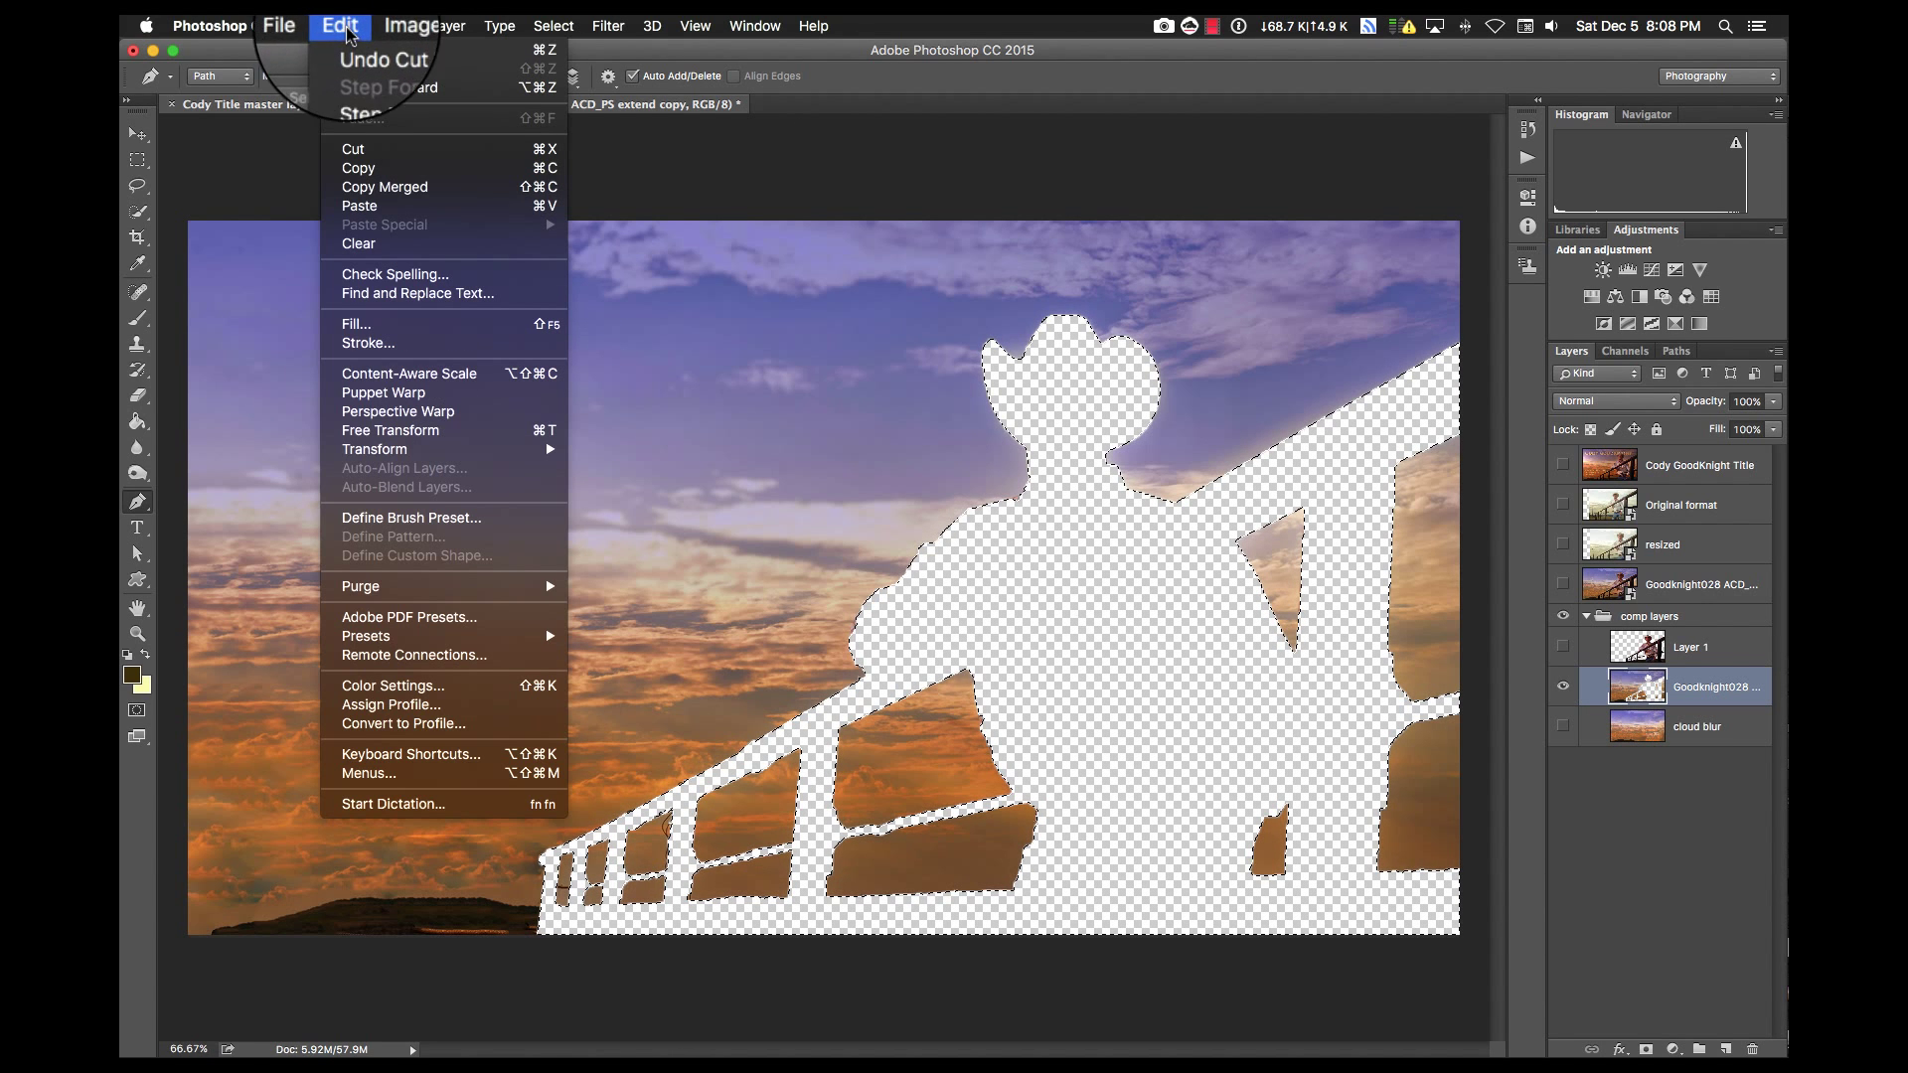
left_click(356, 326)
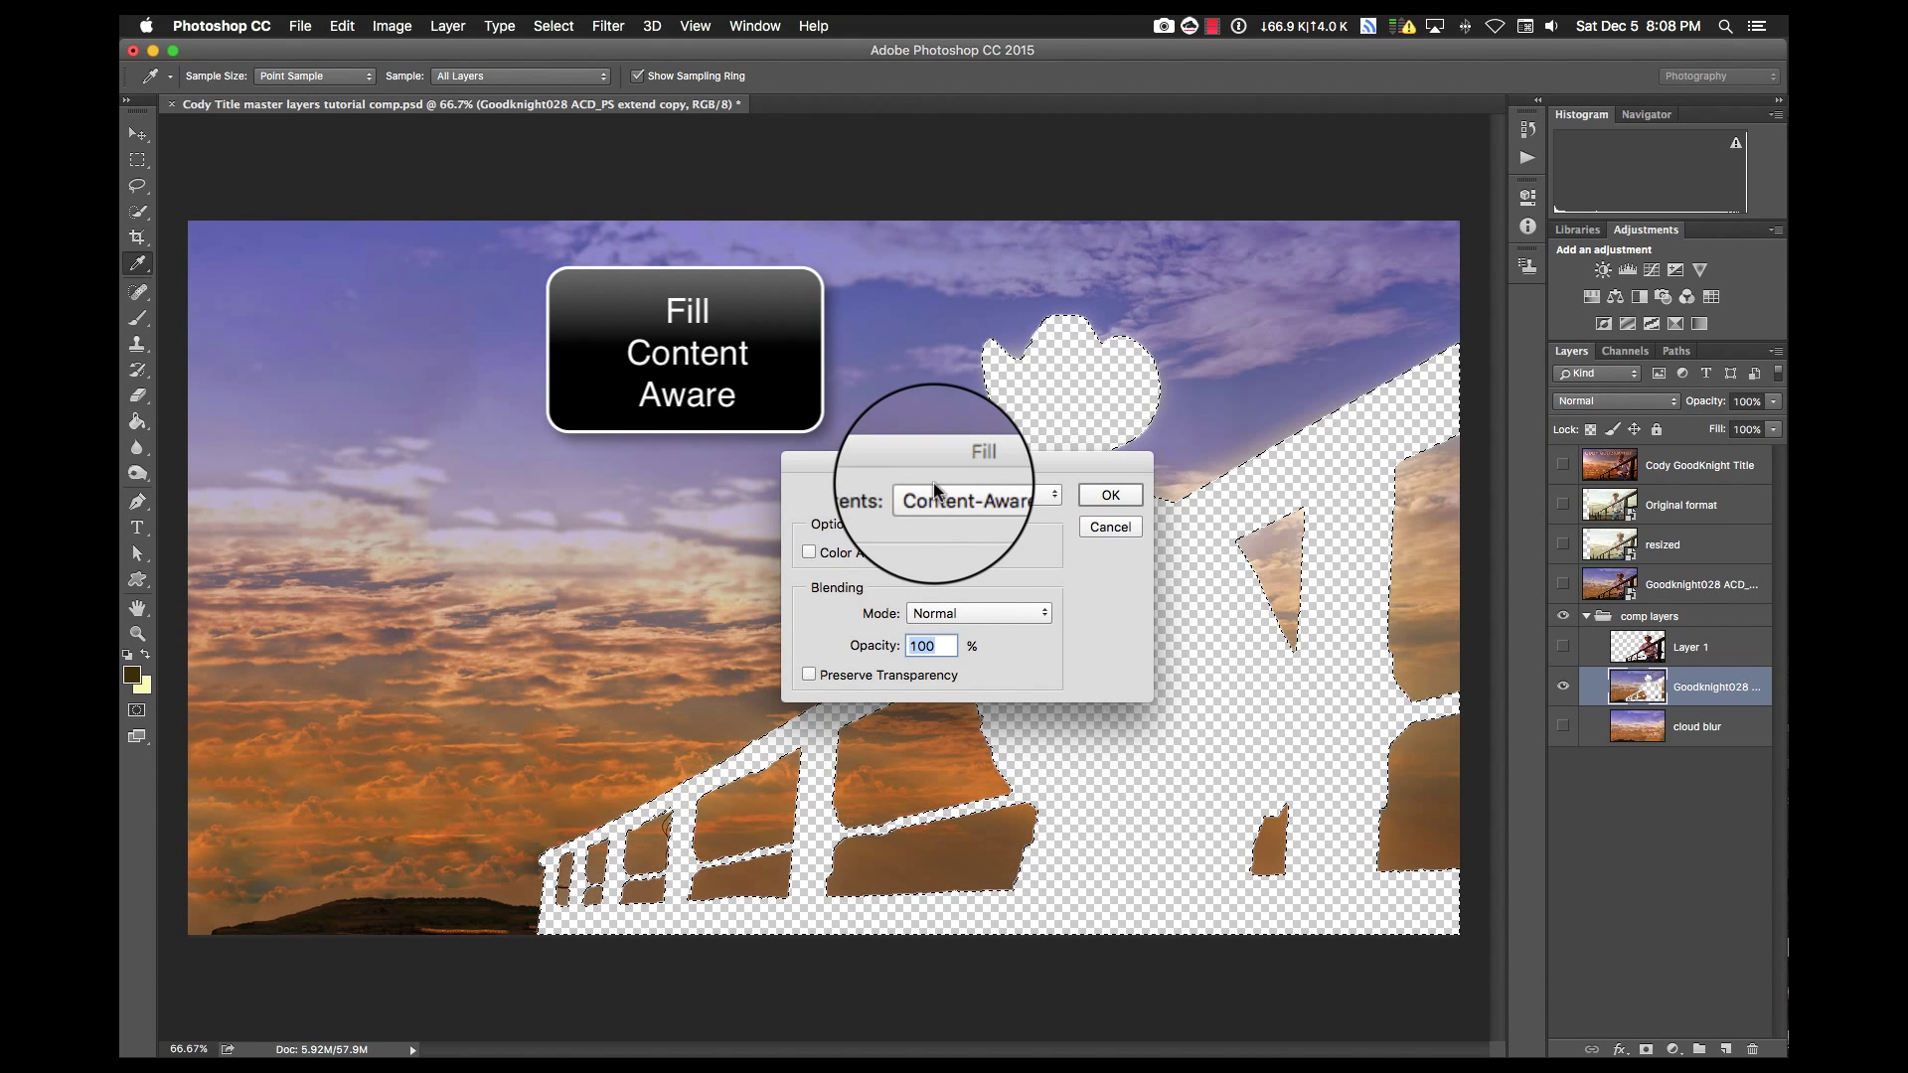
left_click(933, 487)
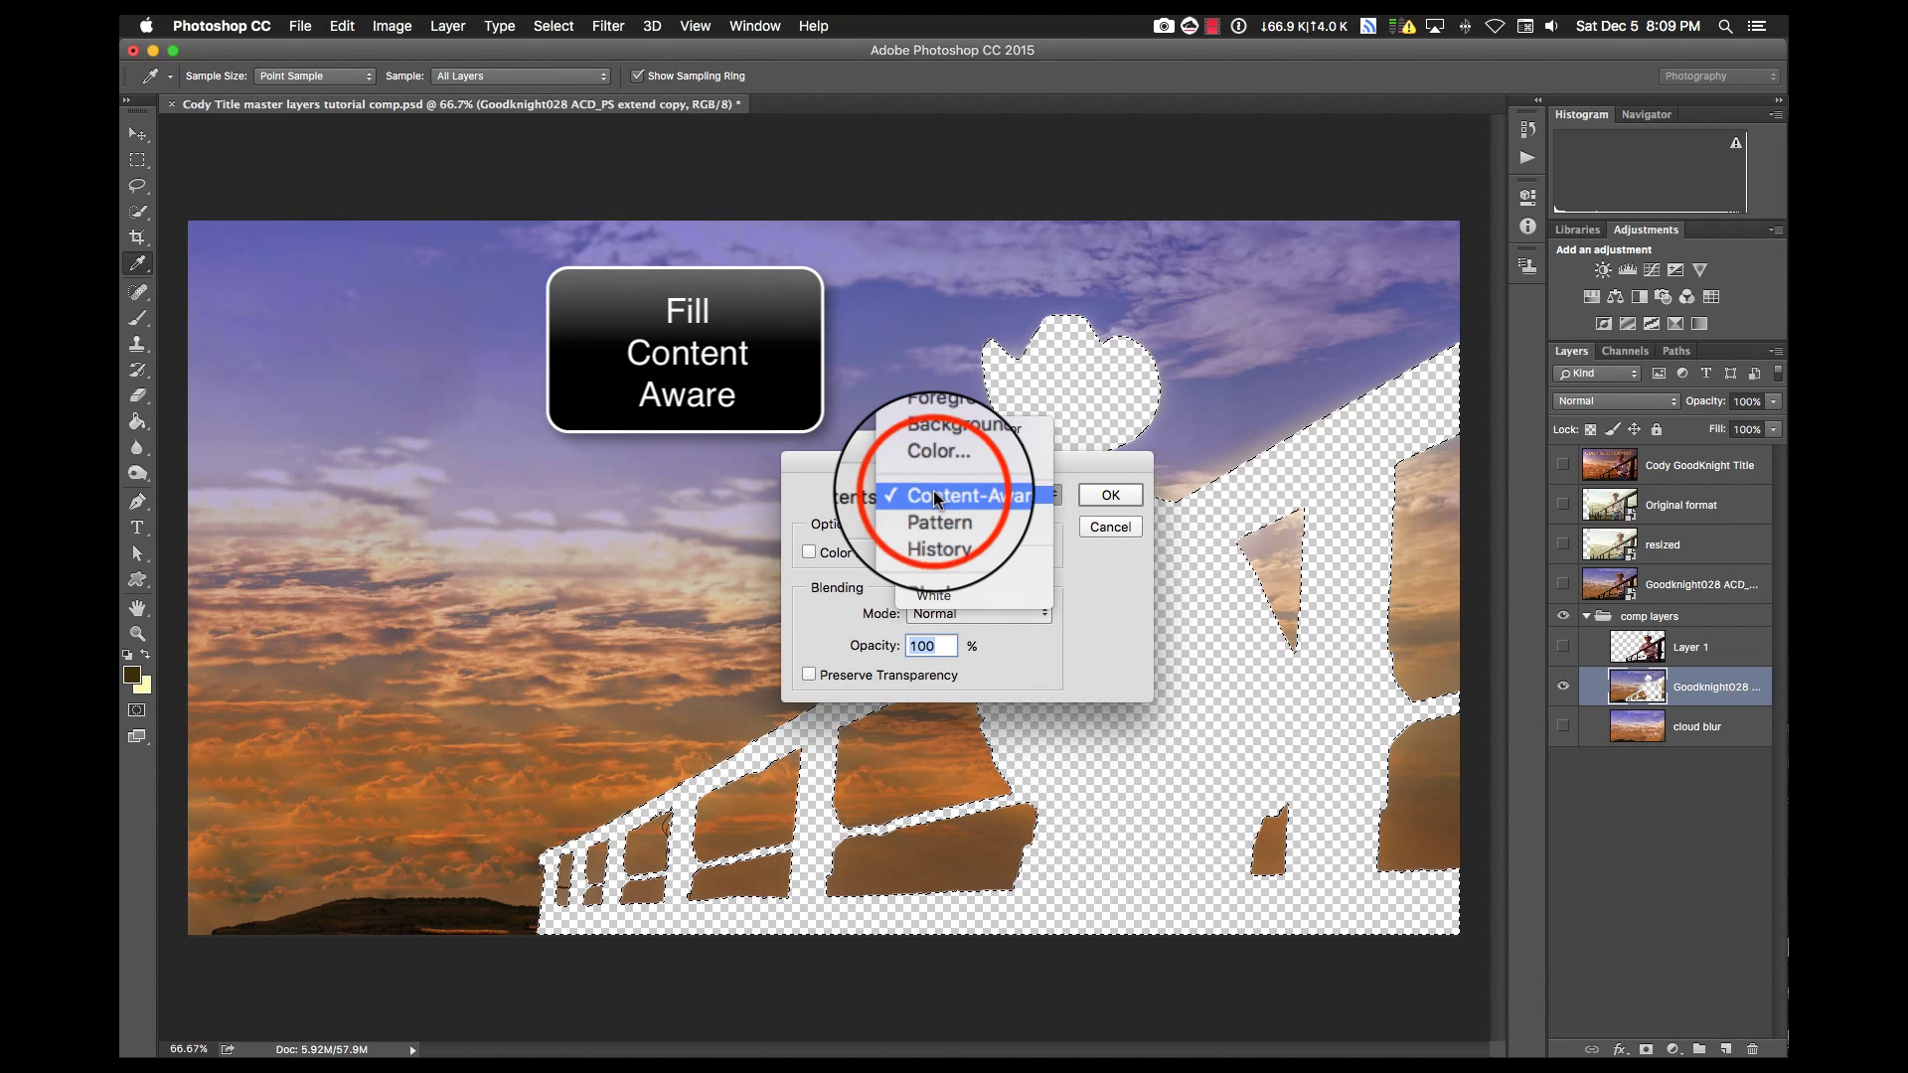
left_click(935, 497)
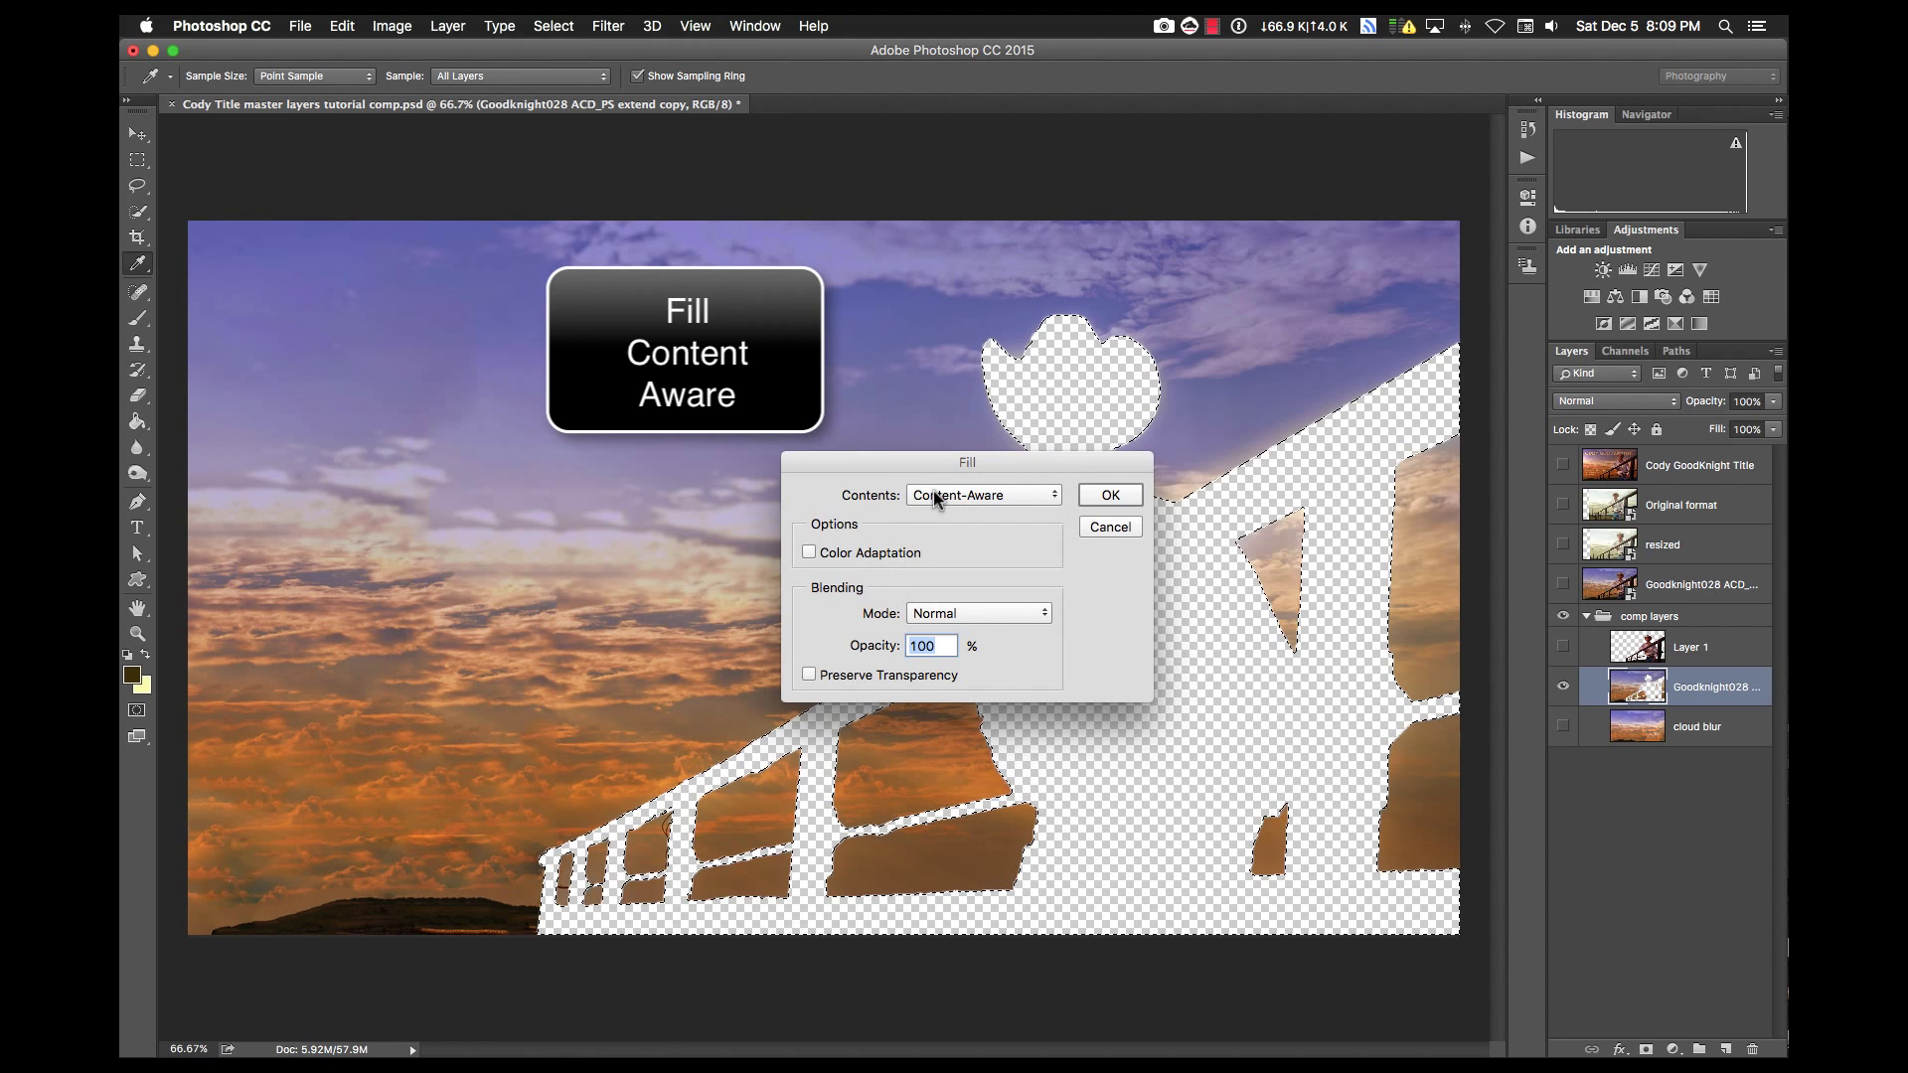
left_click(1110, 495)
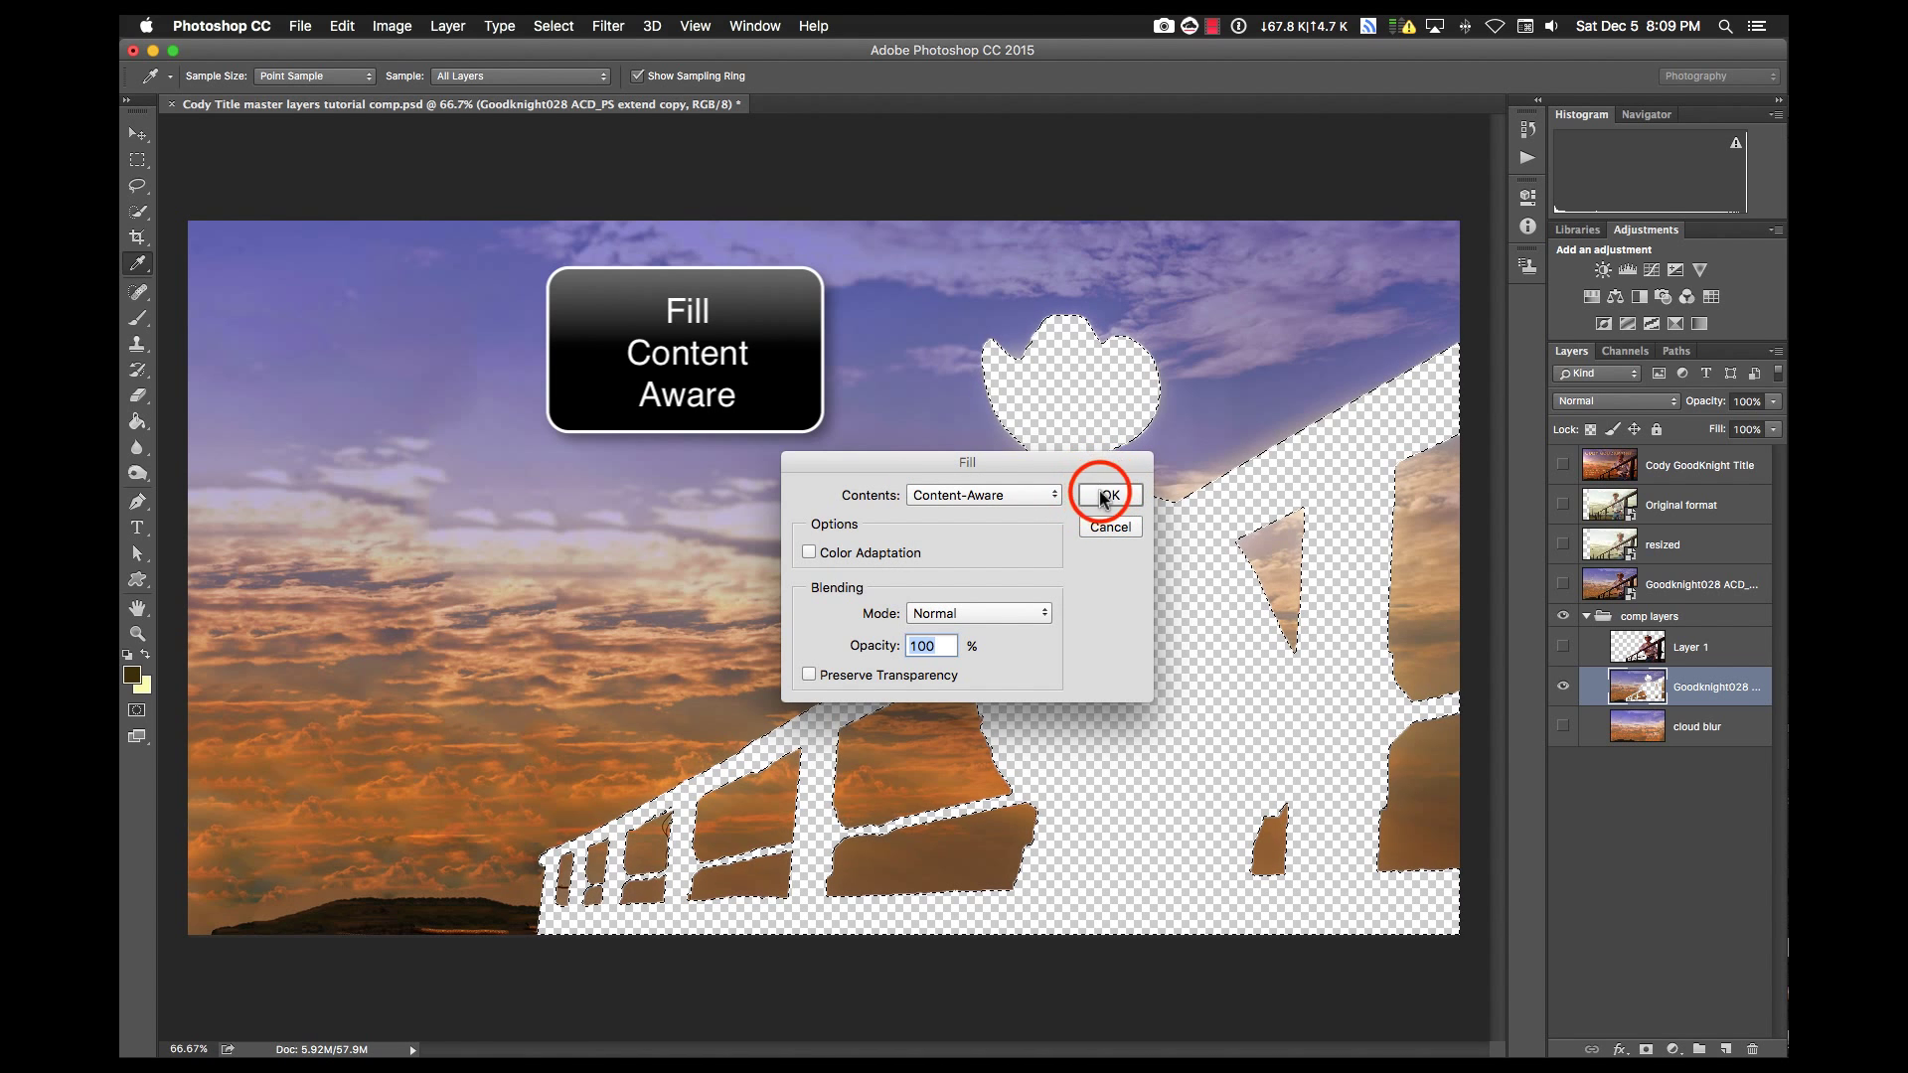
key("p")
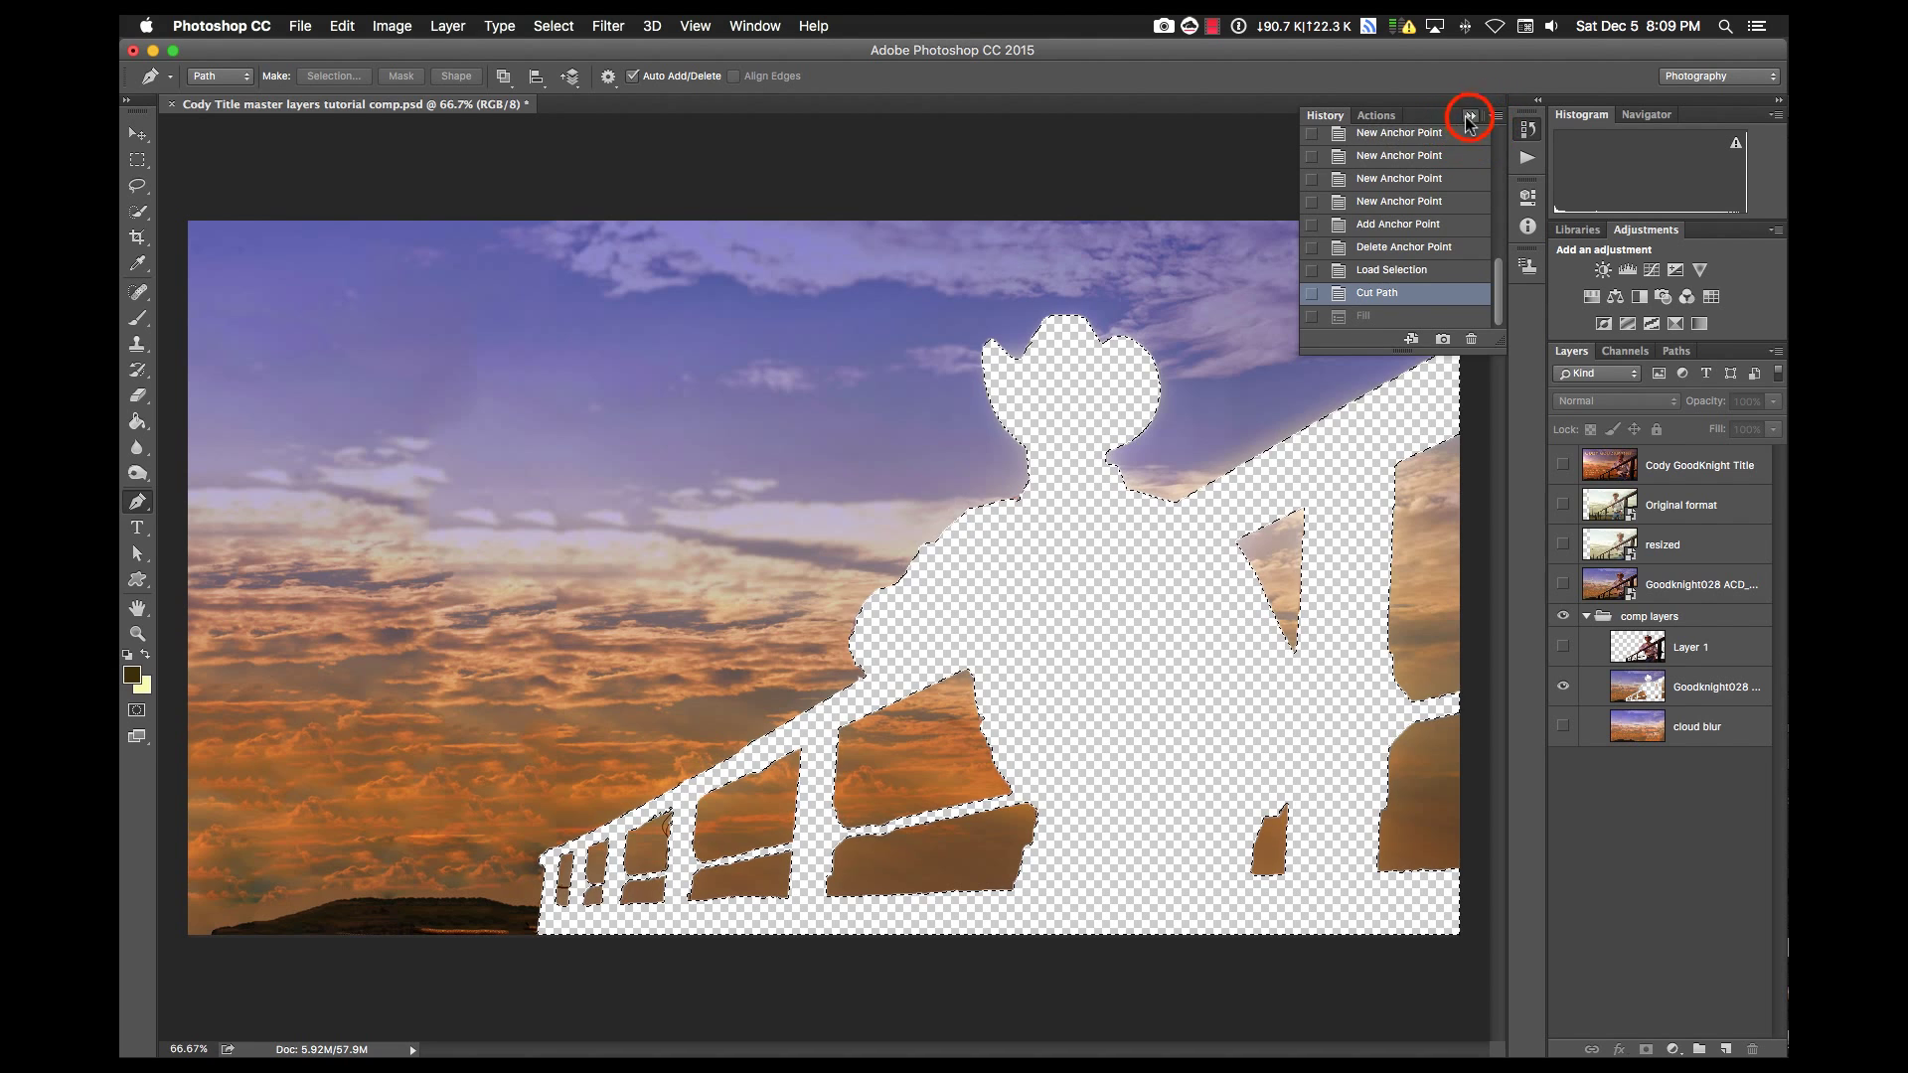
Undo the content-aware fill, deselect, and set the Spot Healing Brush to size 35 on Goodknight028
left_click(1467, 117)
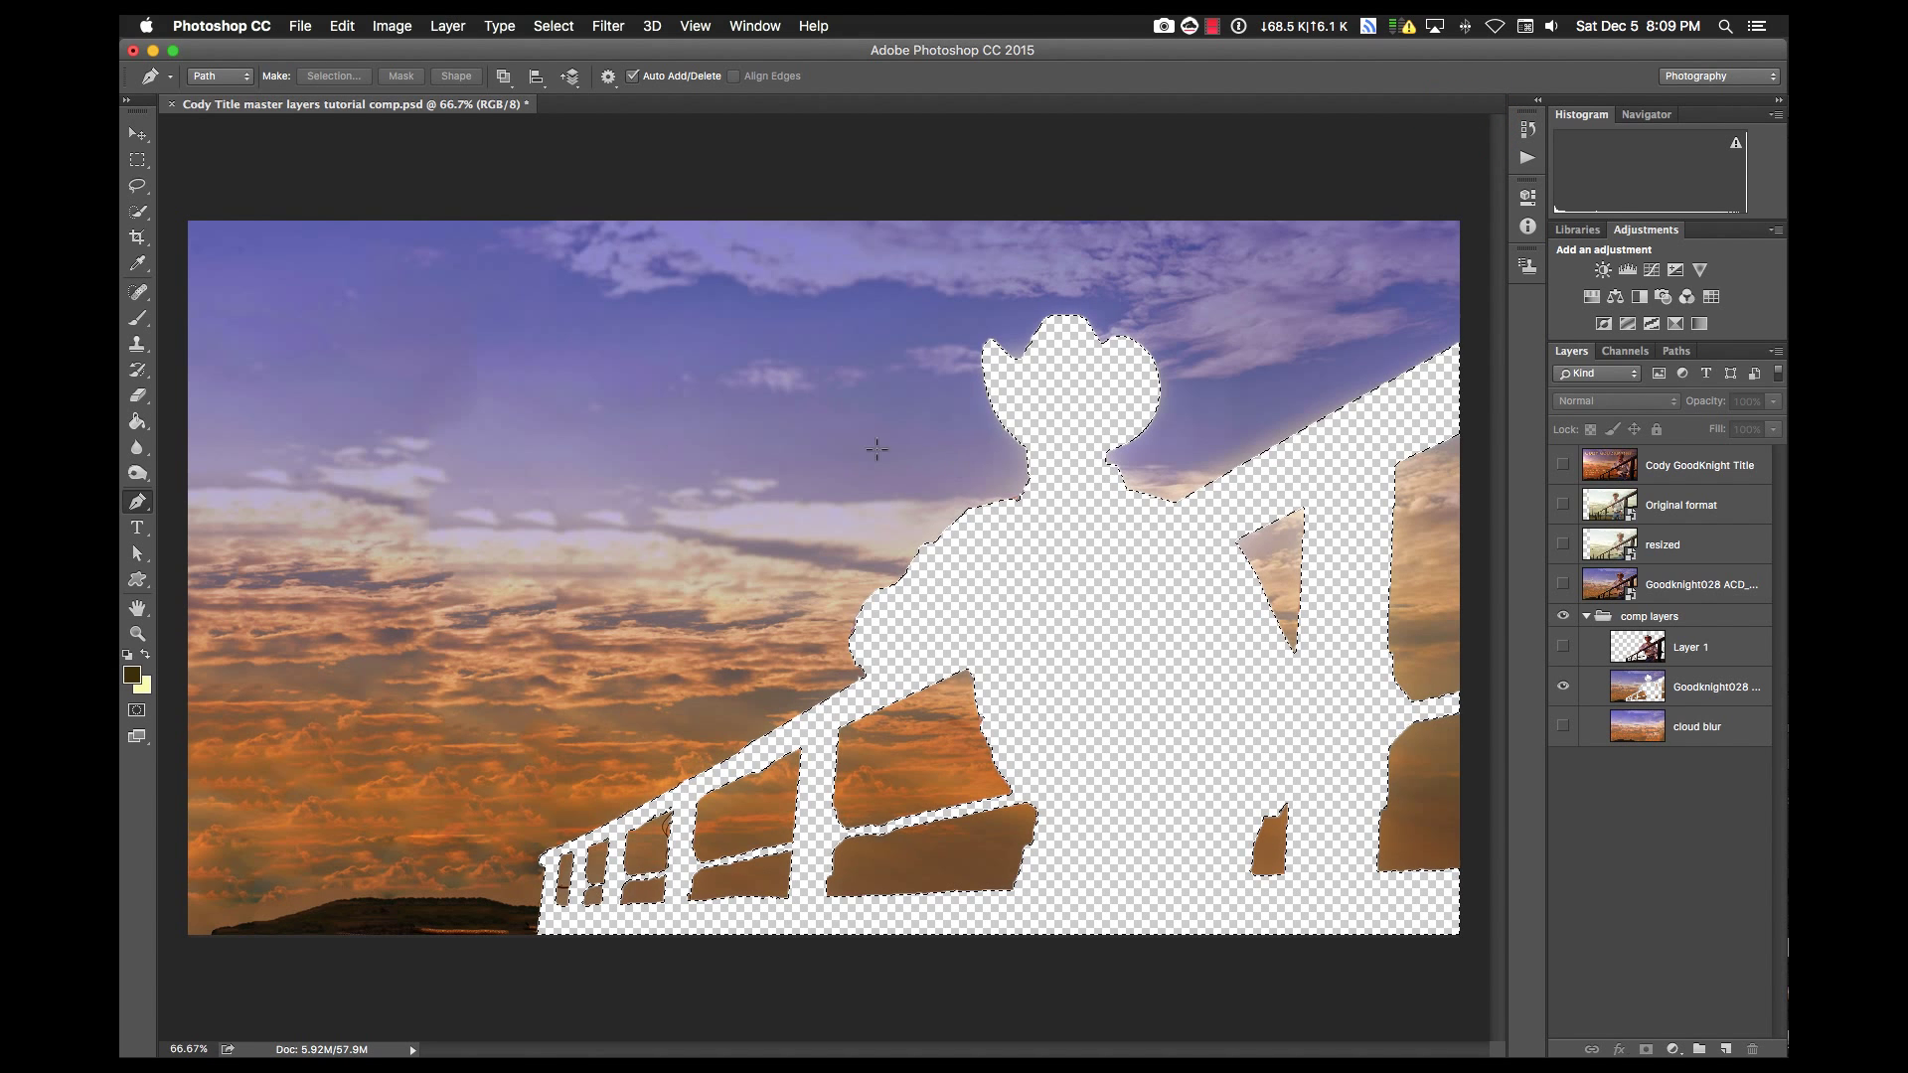
key("super+d")
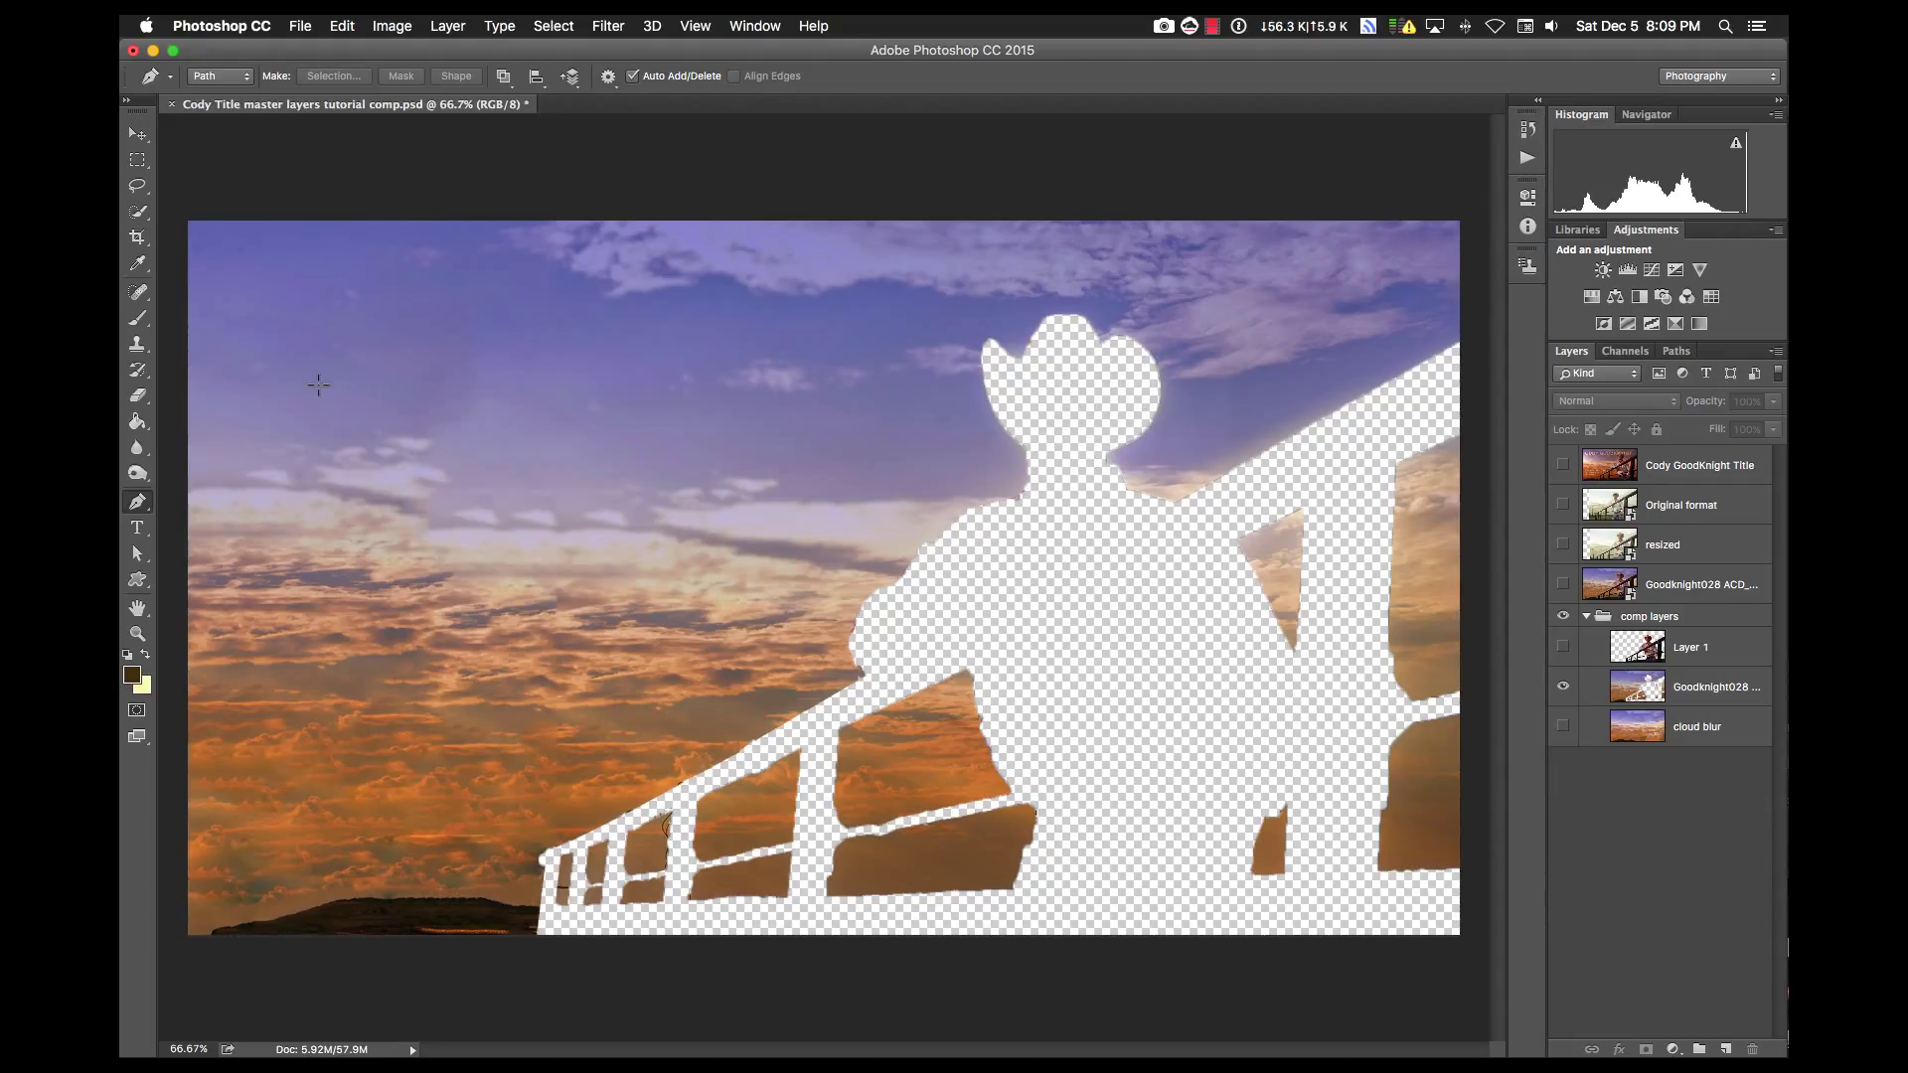
left_click(138, 292)
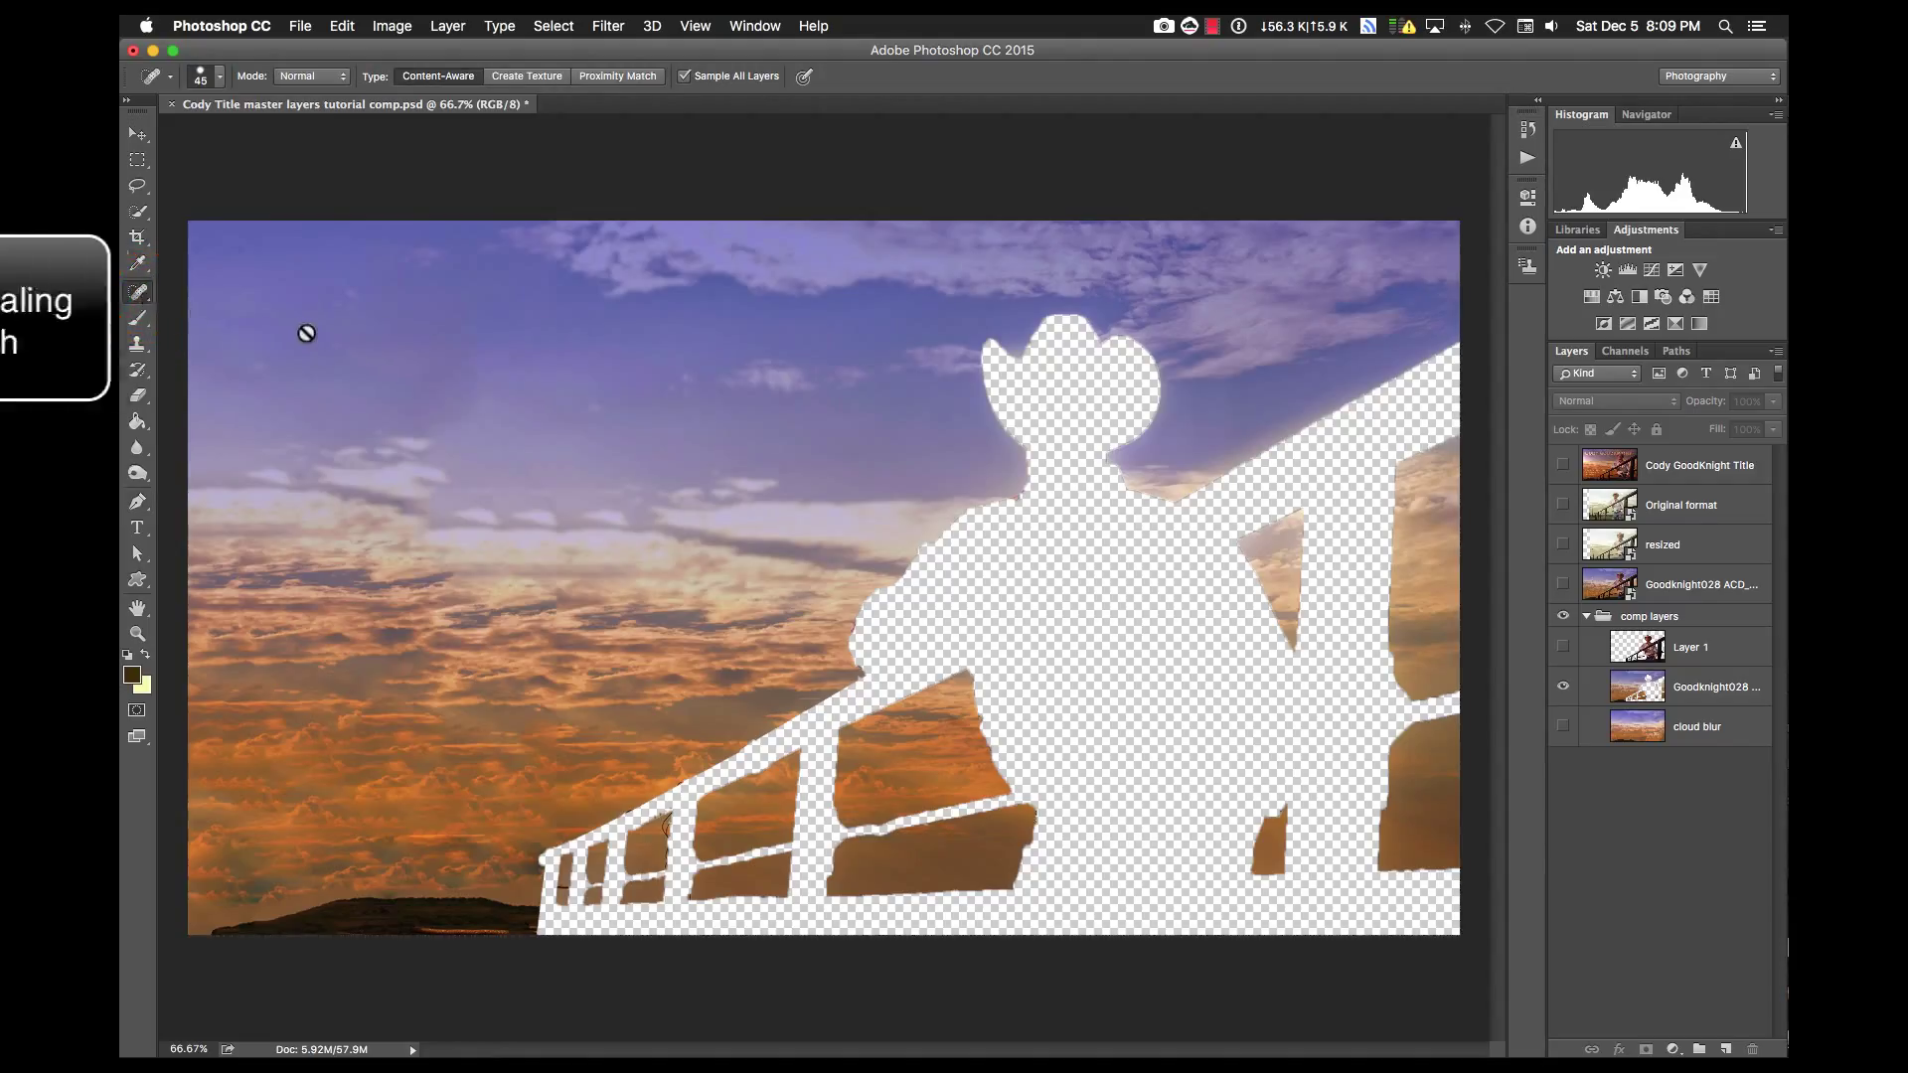
left_click(1709, 689)
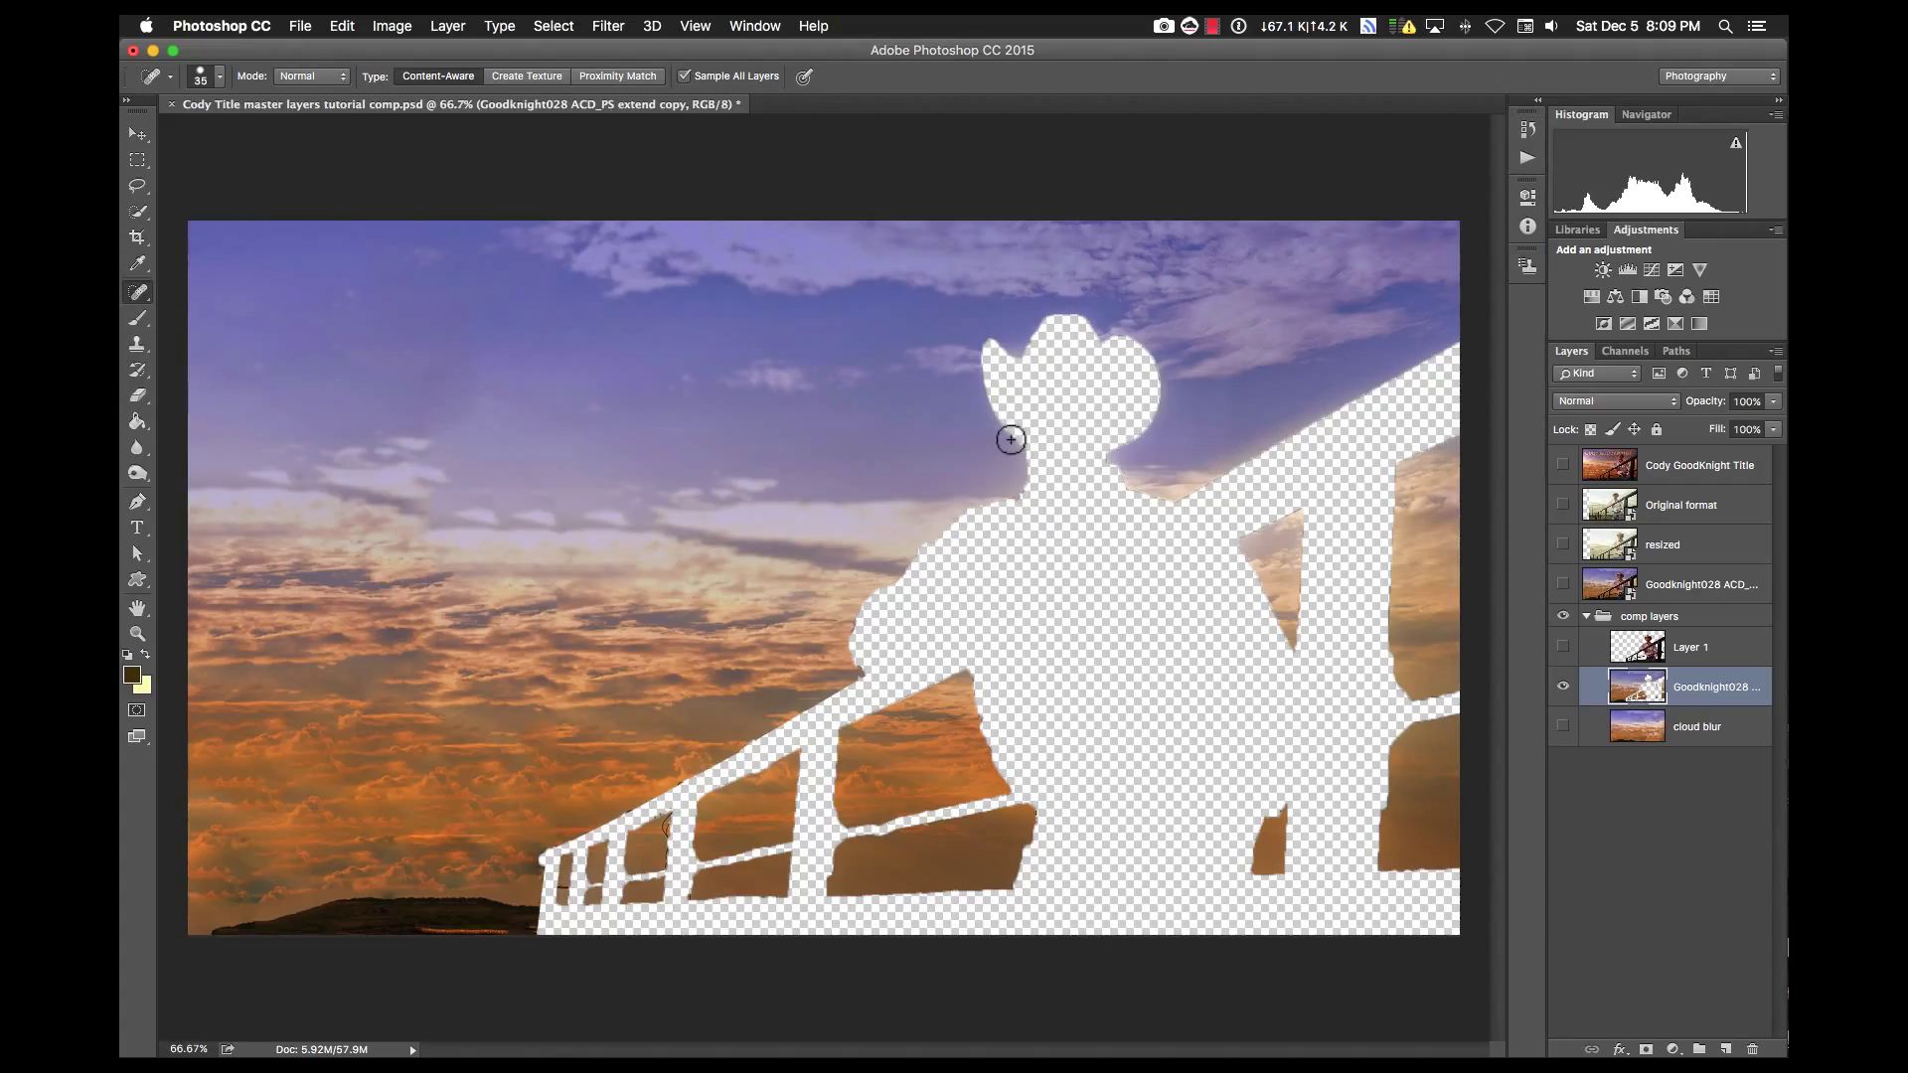
key("bracketleft")
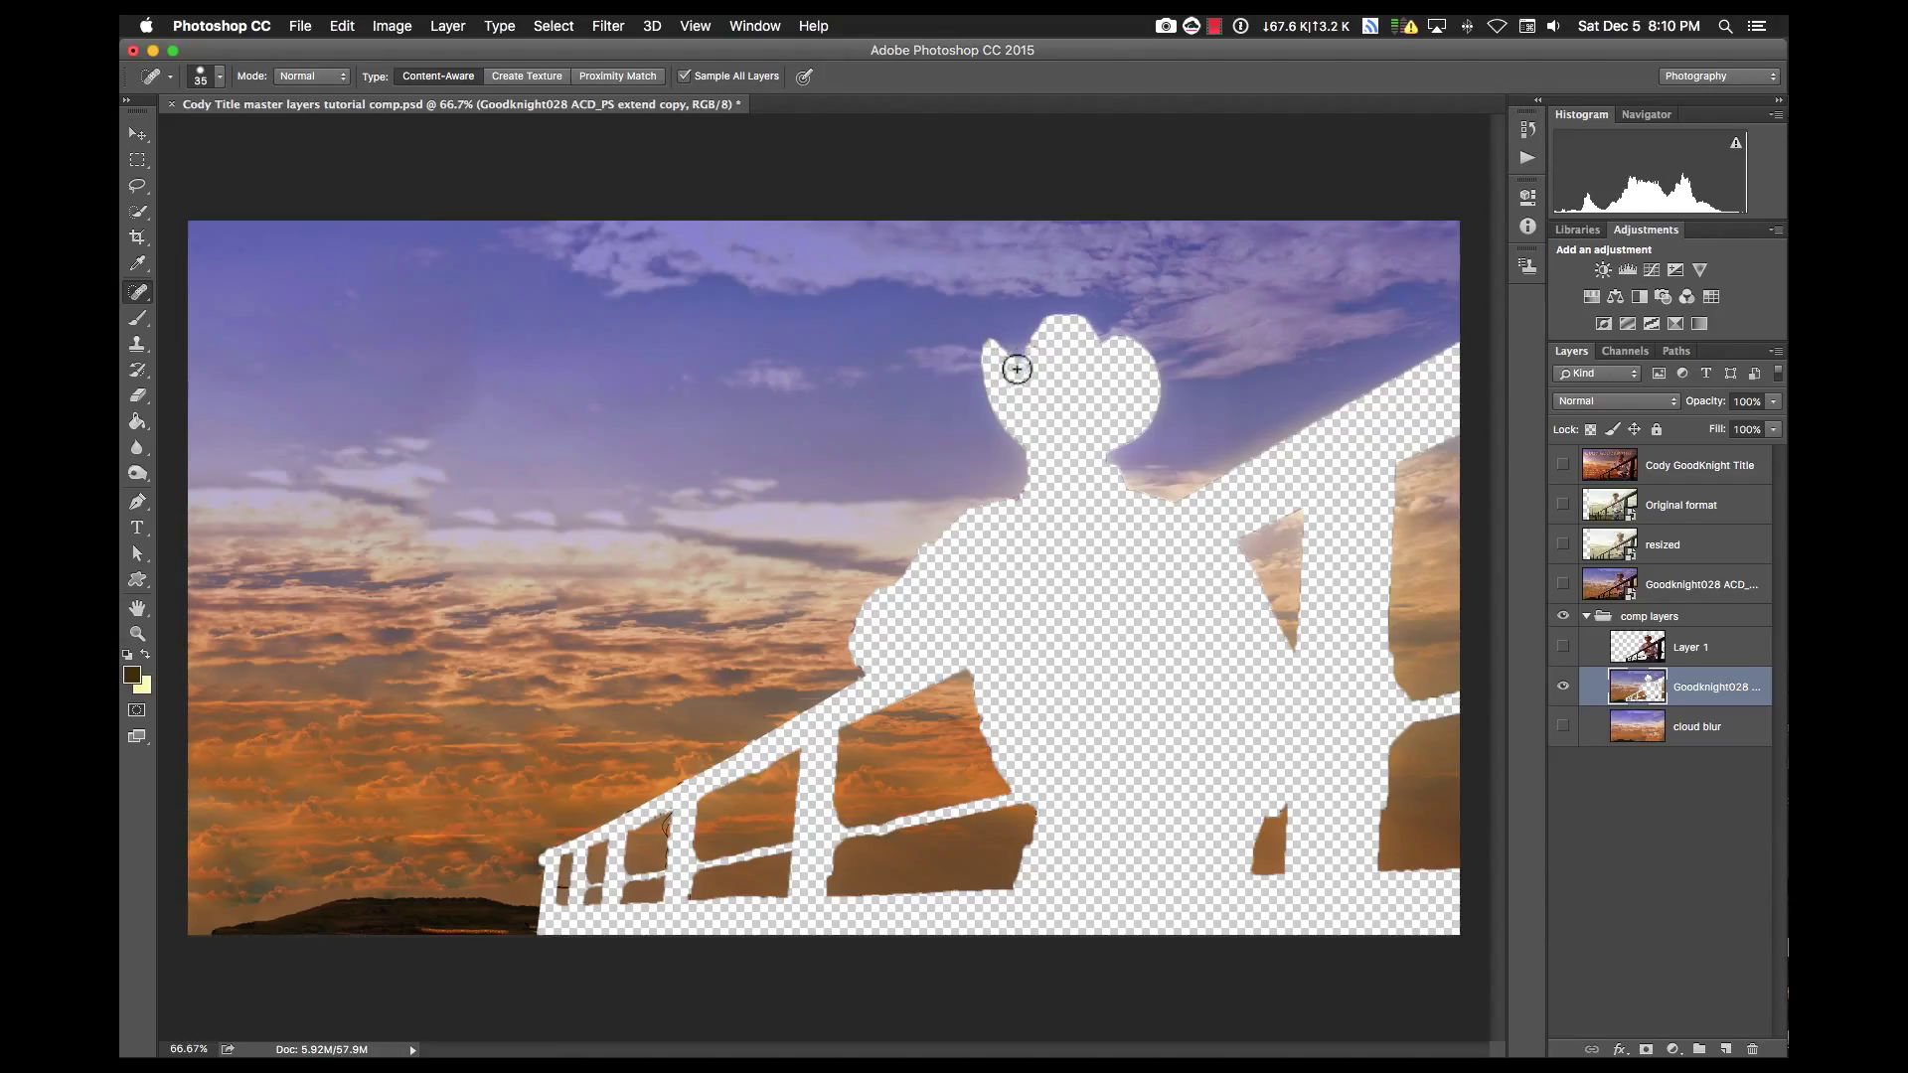
Heal the hole's edges along the neck, hat brim, hat top and shoulder
left_click(1024, 447)
left_click_drag(1025, 447, 987, 340)
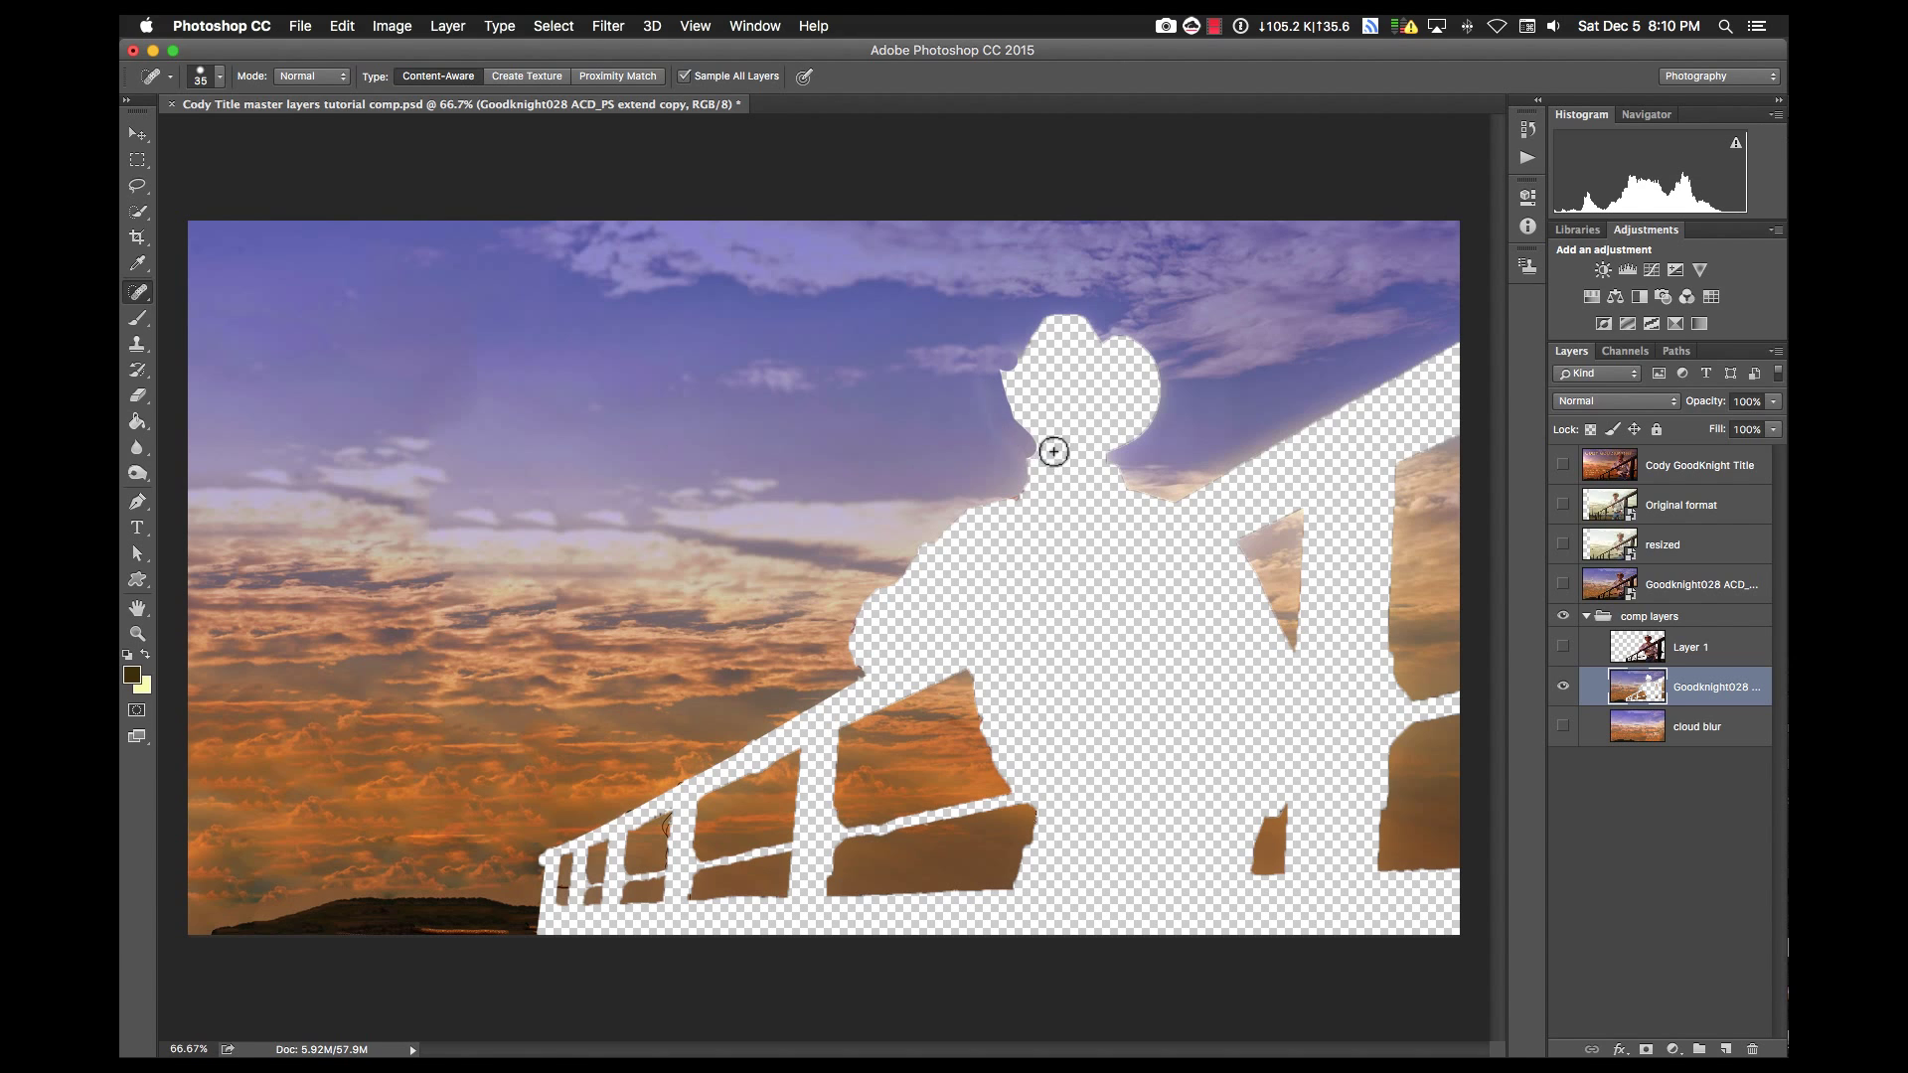
left_click(1005, 360)
mouse_move(1005, 359)
left_mouse_down()
mouse_move(1046, 314)
mouse_move(1097, 322)
mouse_move(1156, 370)
mouse_move(1144, 432)
mouse_move(1109, 461)
mouse_move(1123, 479)
mouse_move(1202, 489)
mouse_move(1312, 425)
left_mouse_up()
left_click(1031, 446)
mouse_move(1029, 443)
left_mouse_down()
mouse_move(1023, 489)
mouse_move(942, 529)
mouse_move(861, 624)
left_mouse_up()
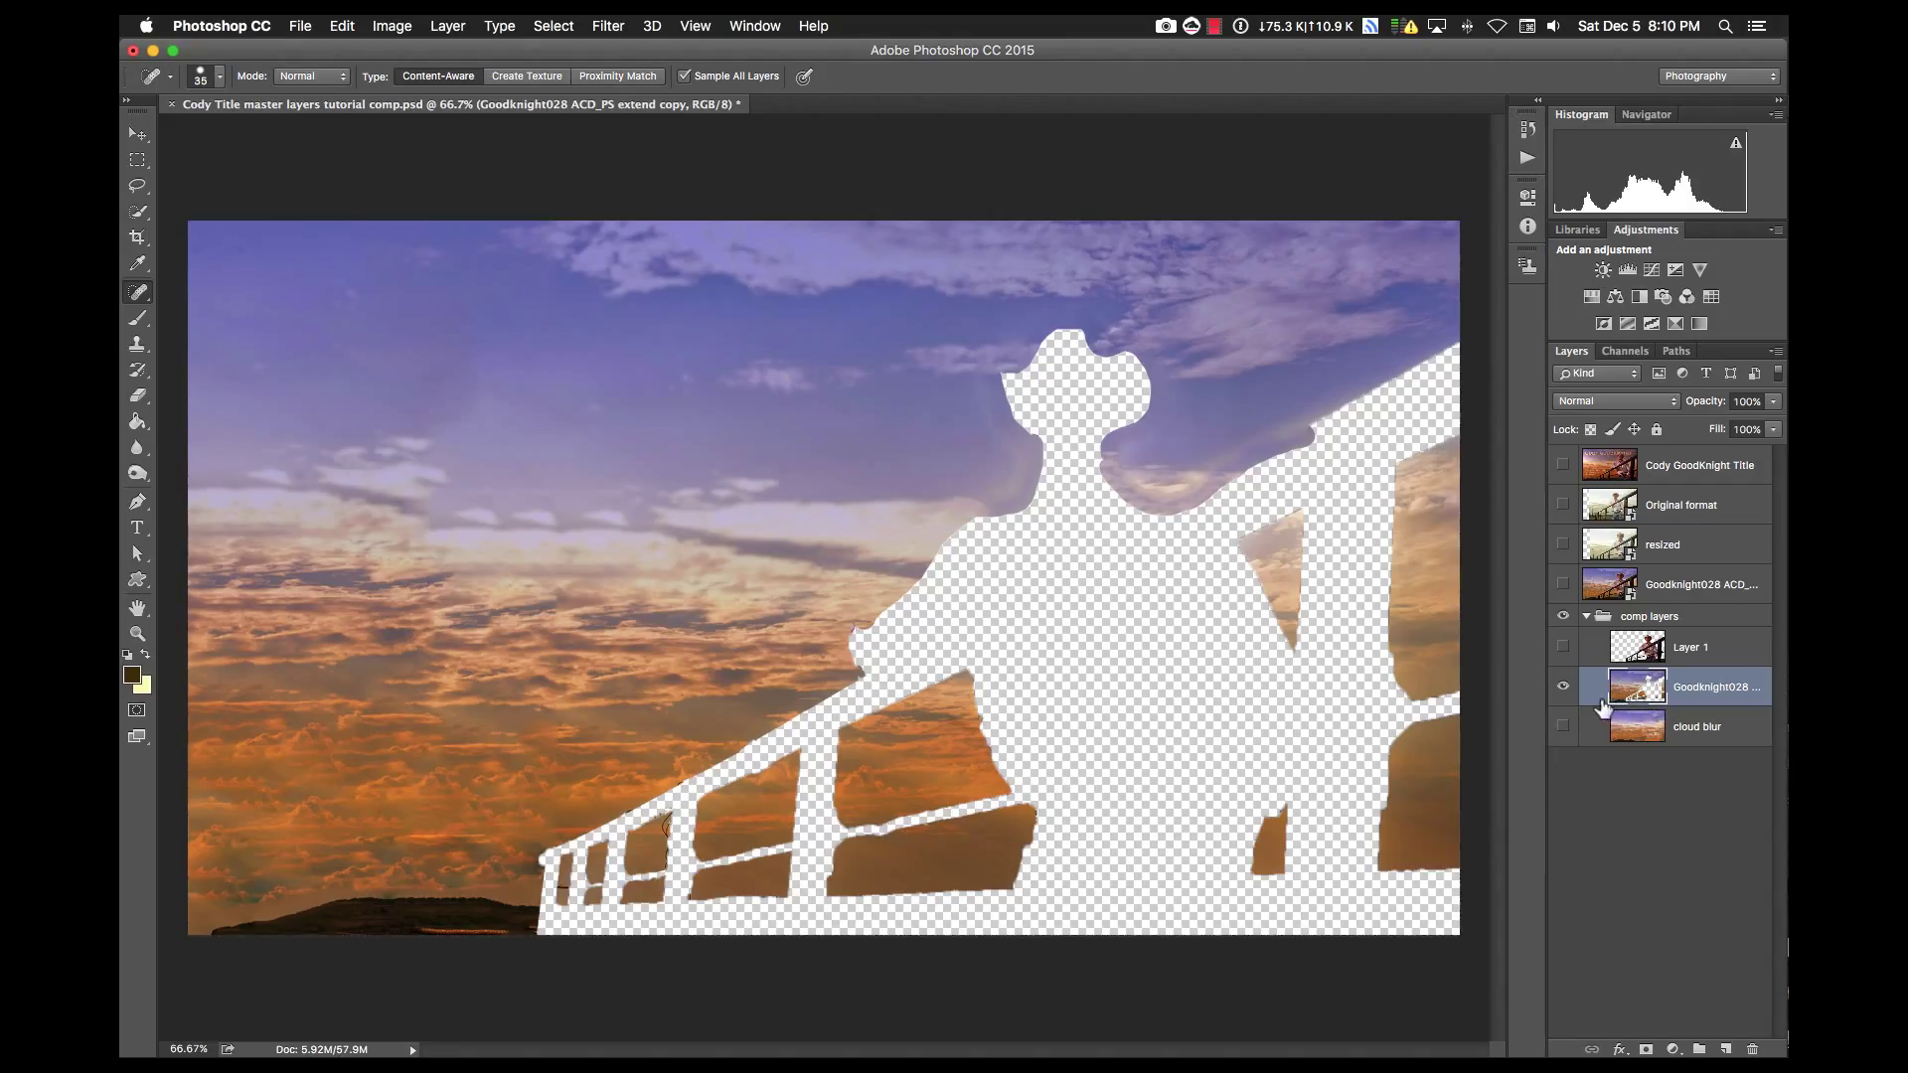
Revert to the Deselect history state and show the cloud blur and Layer 1 layers again
left_click(1528, 130)
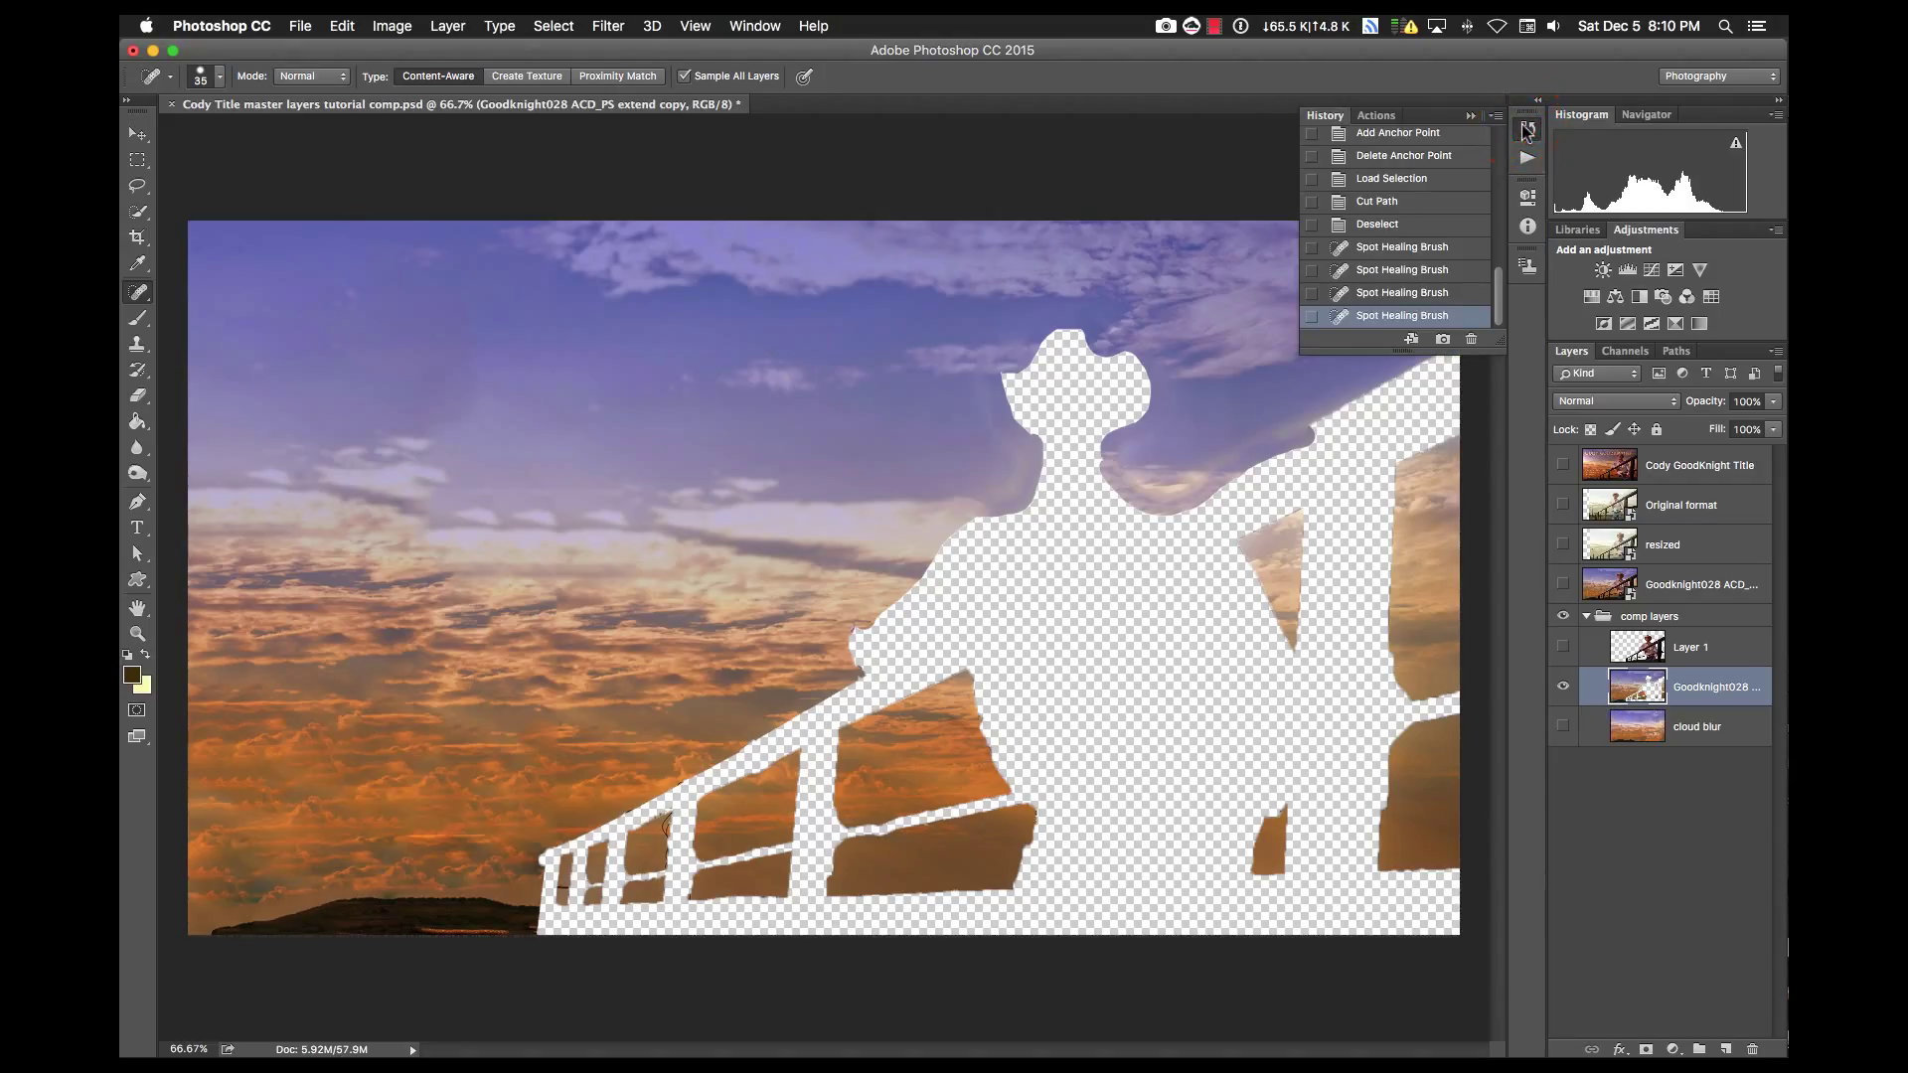
left_click(1396, 224)
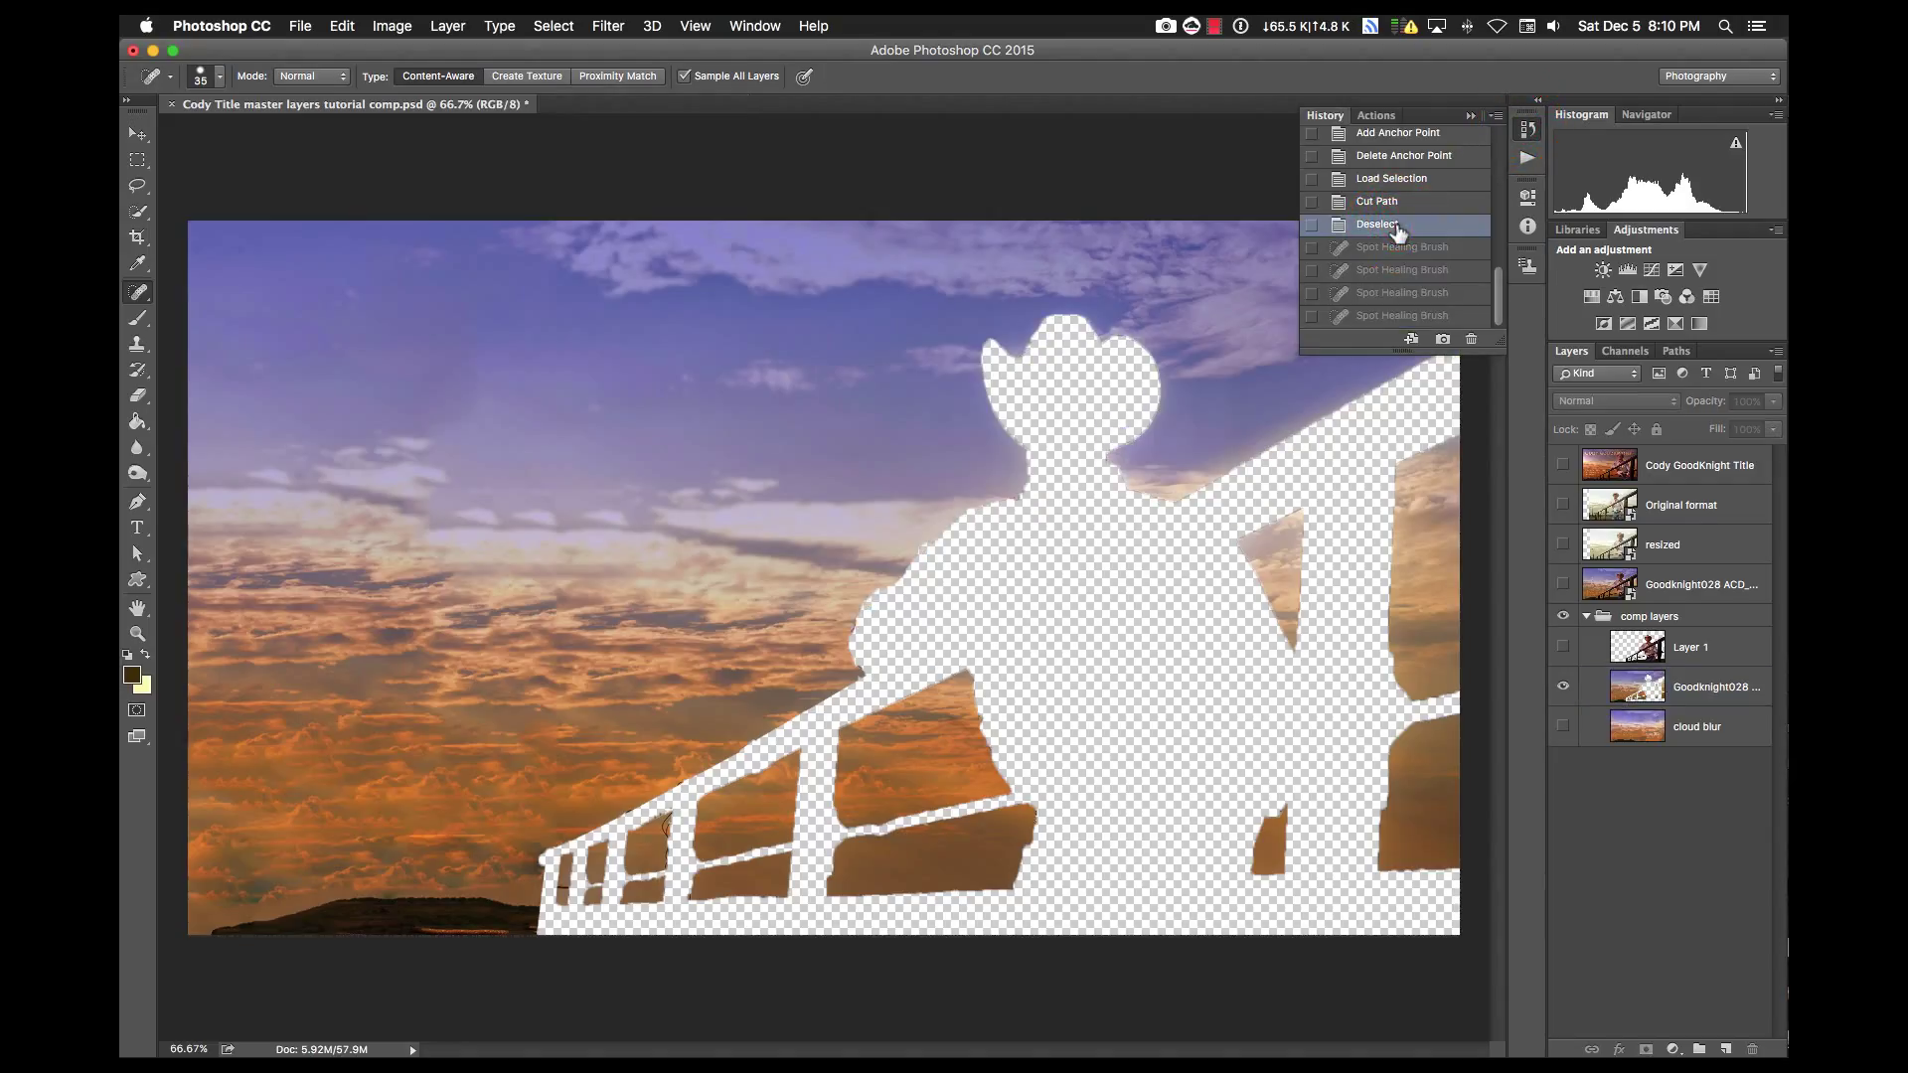
left_click(1563, 727)
left_click(1563, 648)
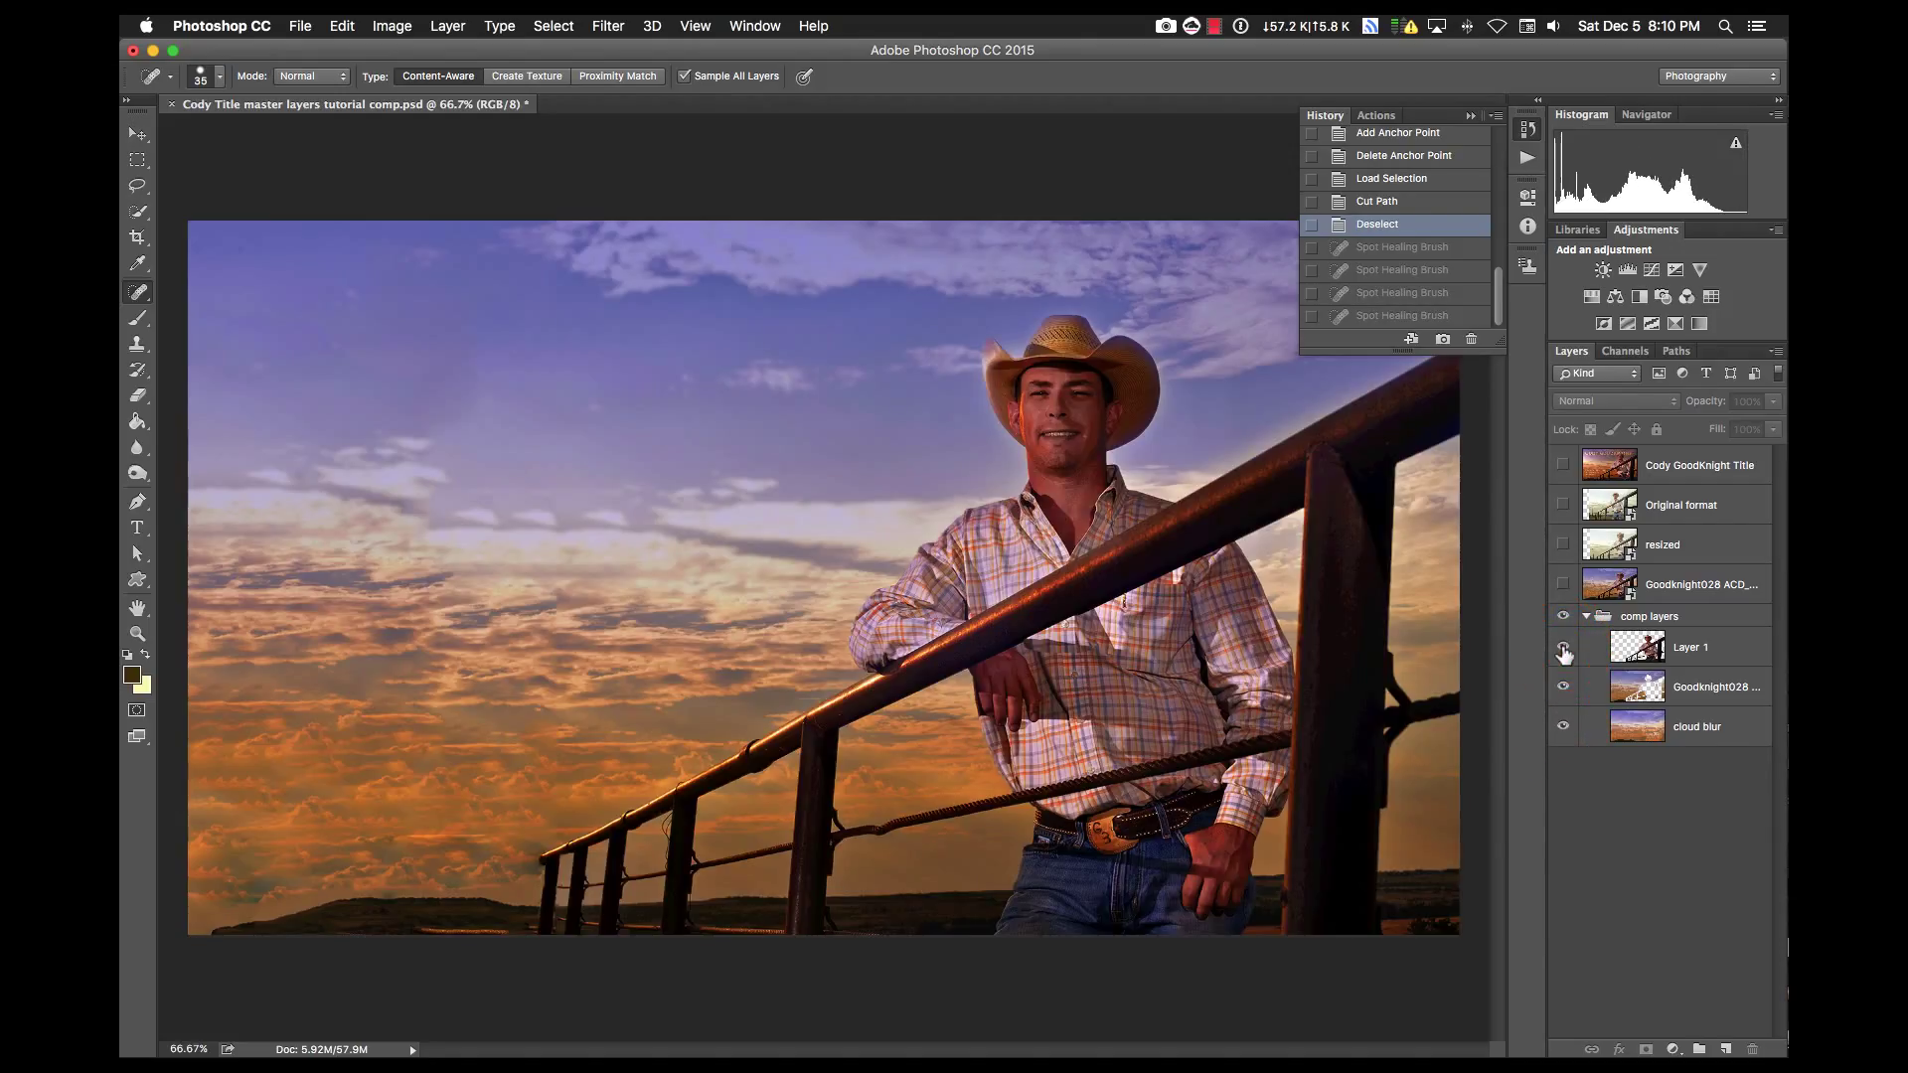